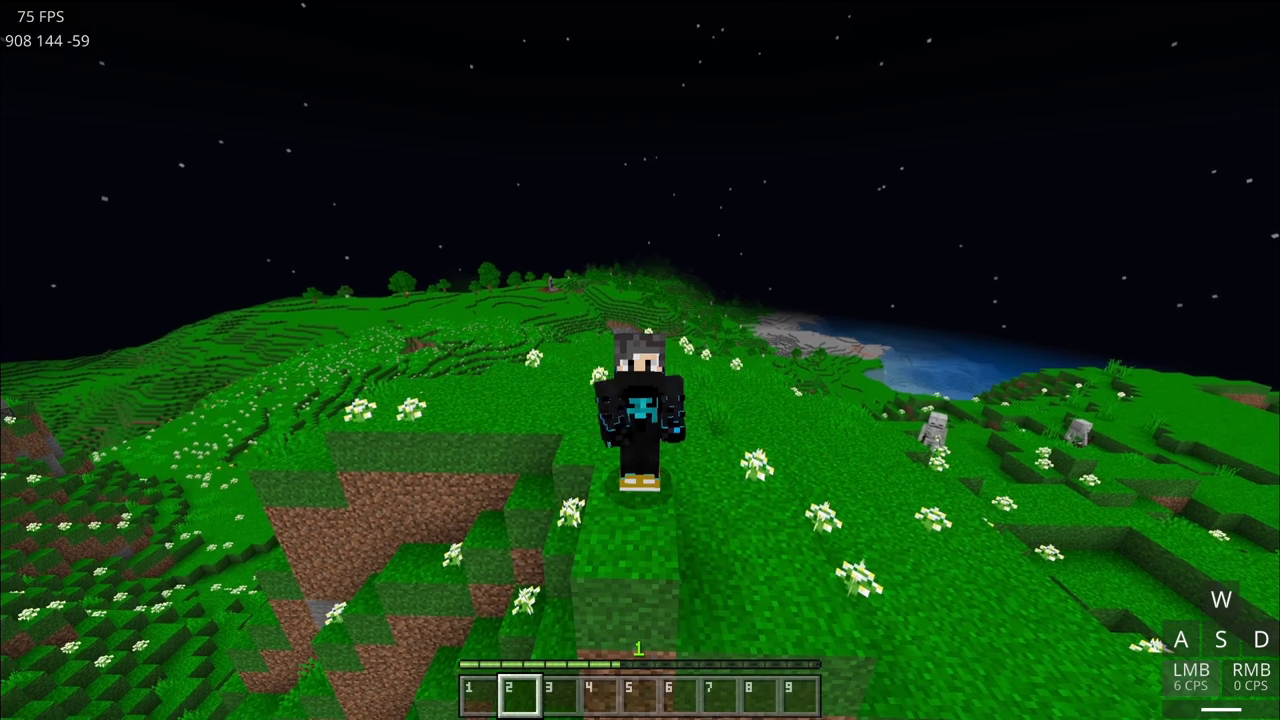
Step: Swing the character's arm twice in Minecraft before leaving the game
left_click(640, 360)
left_click(640, 360)
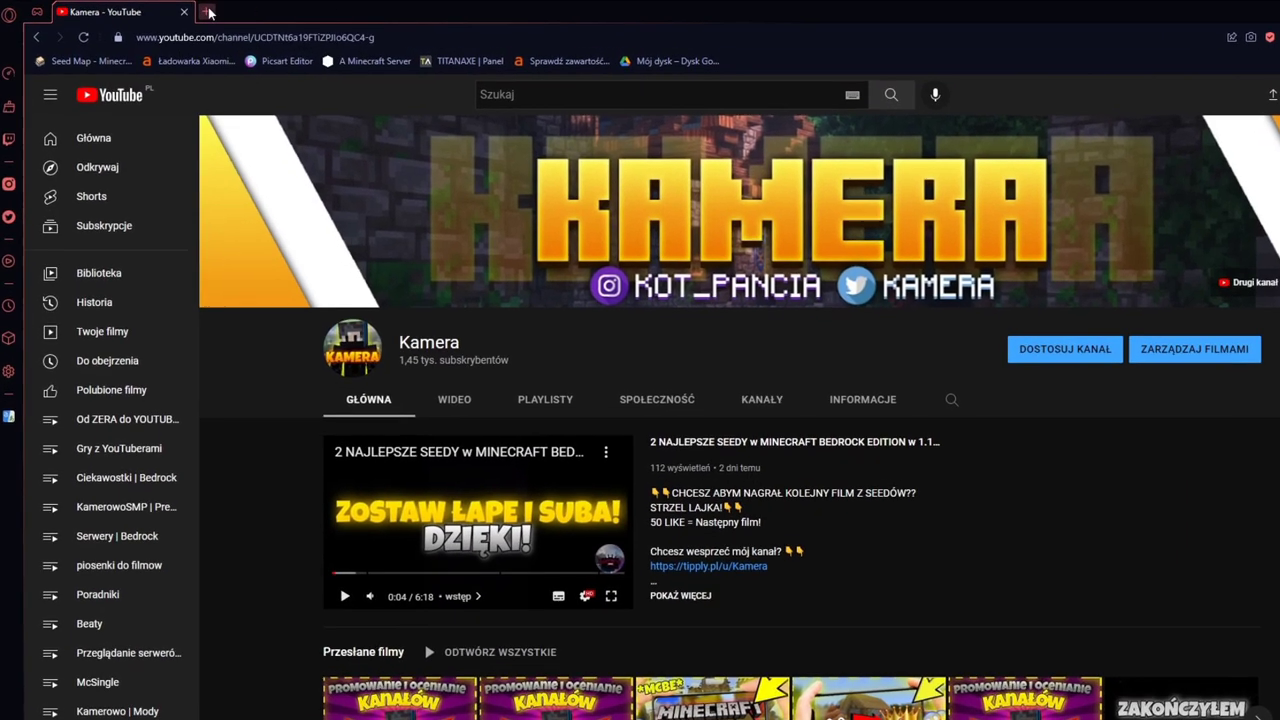
Step: Load streamlabs.com in a new Opera GX tab and glance over the homepage
left_click(208, 12)
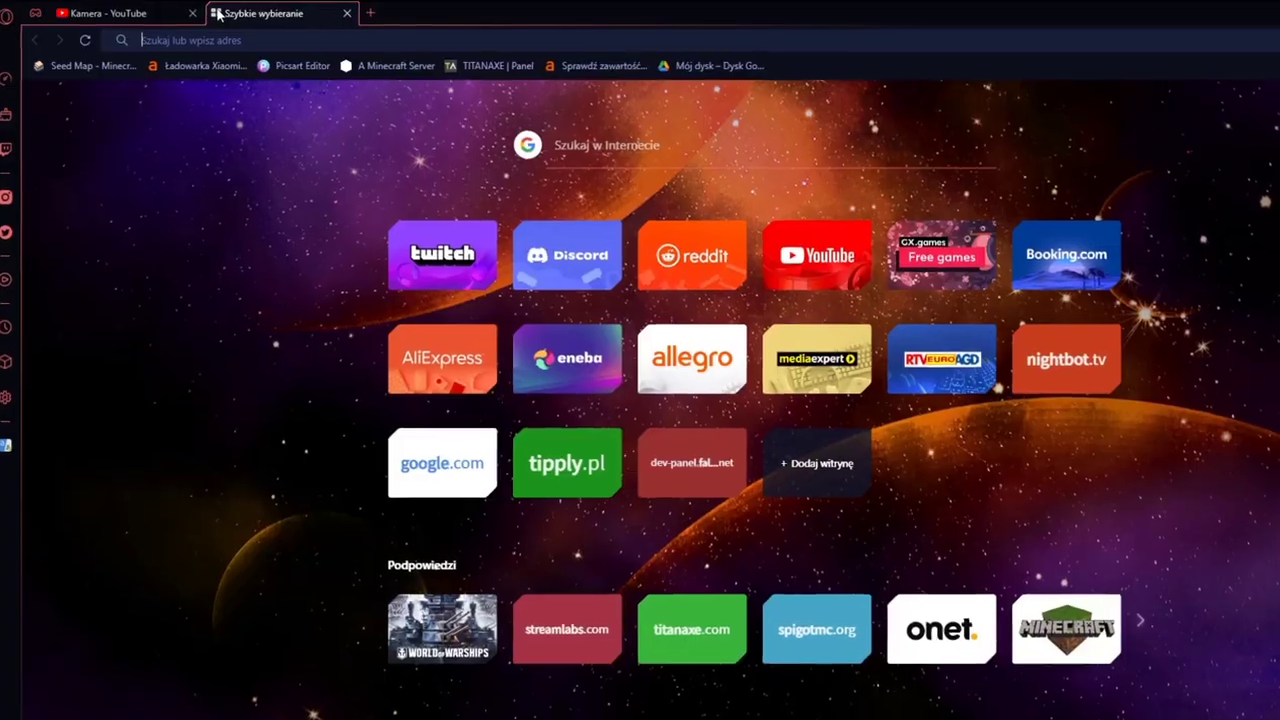
type("st")
key("BackSpace")
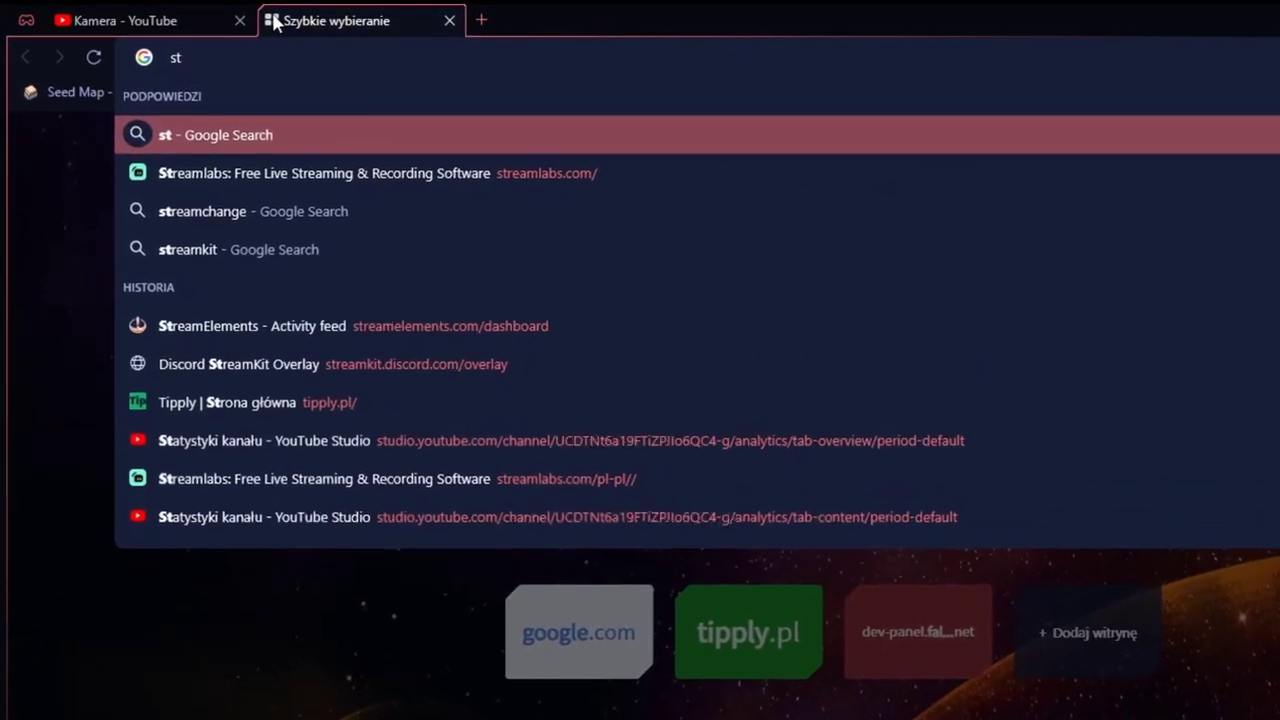
type("reamlabs")
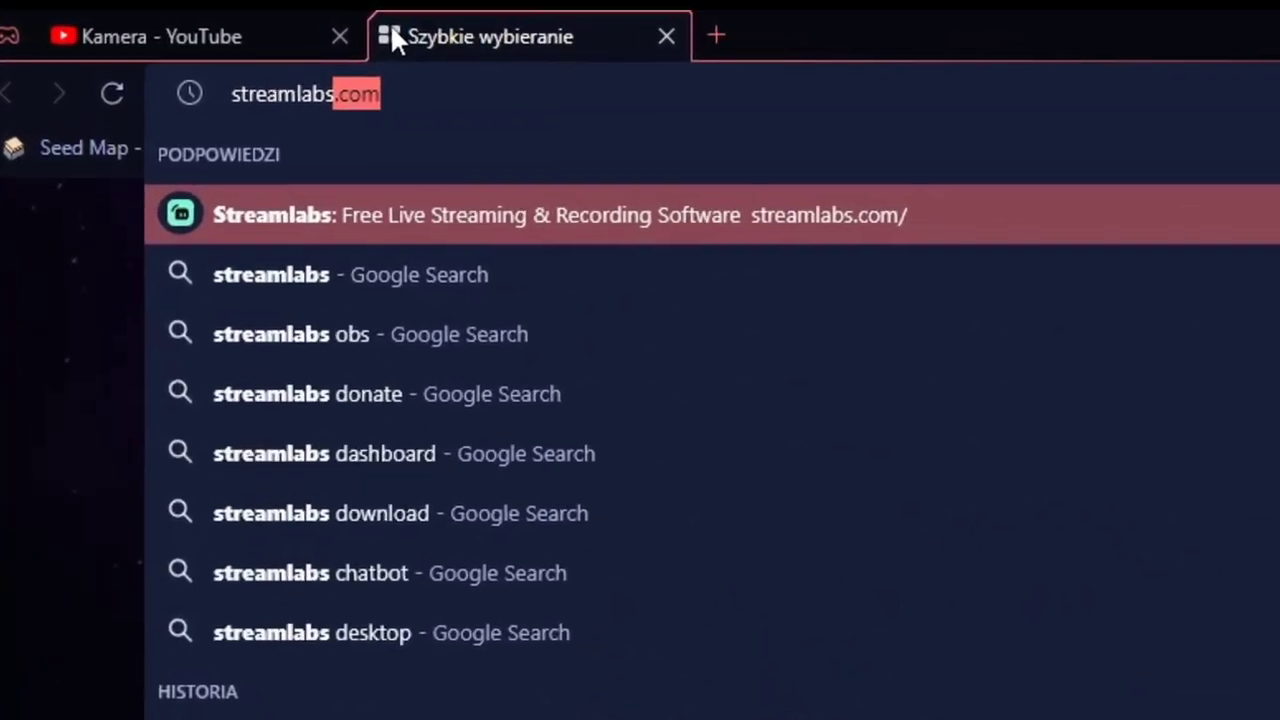
type(".com")
key("Return")
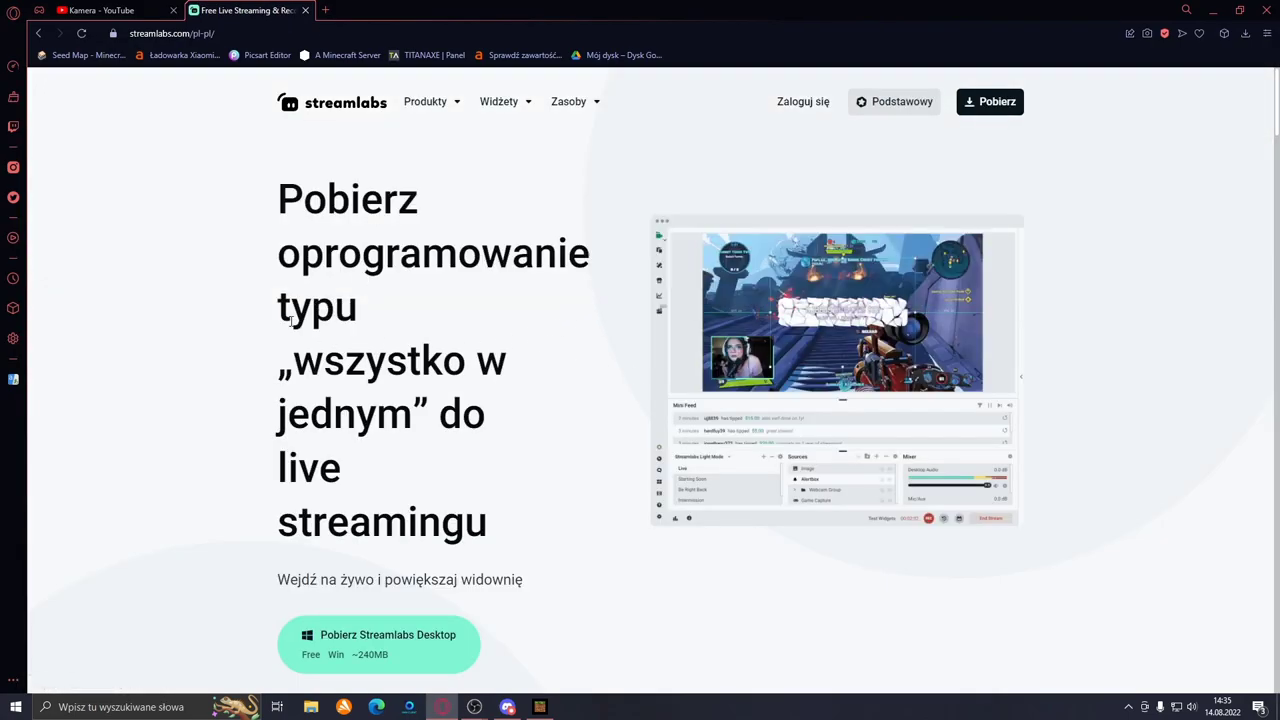
scroll(590, 340, "down", 1)
scroll(500, 455, "up", 1)
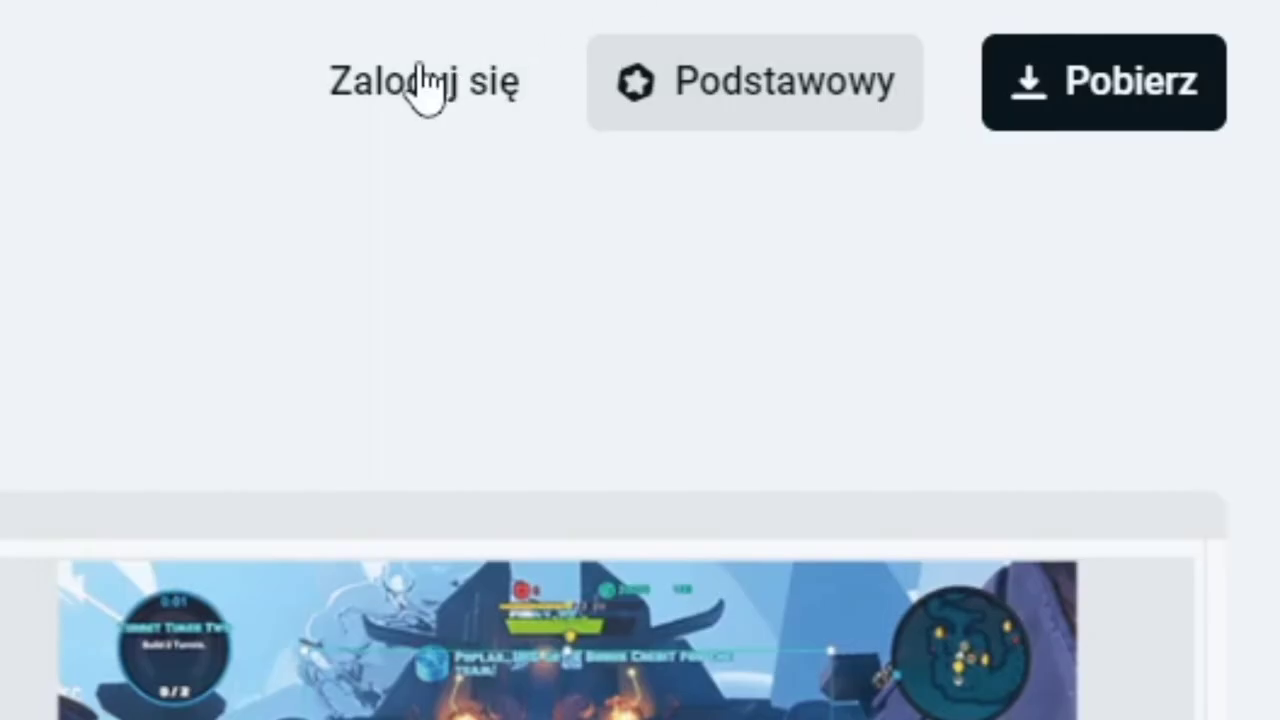
Step: Log in to Streamlabs with YouTube, picking the Google account from the chooser
left_click(420, 78)
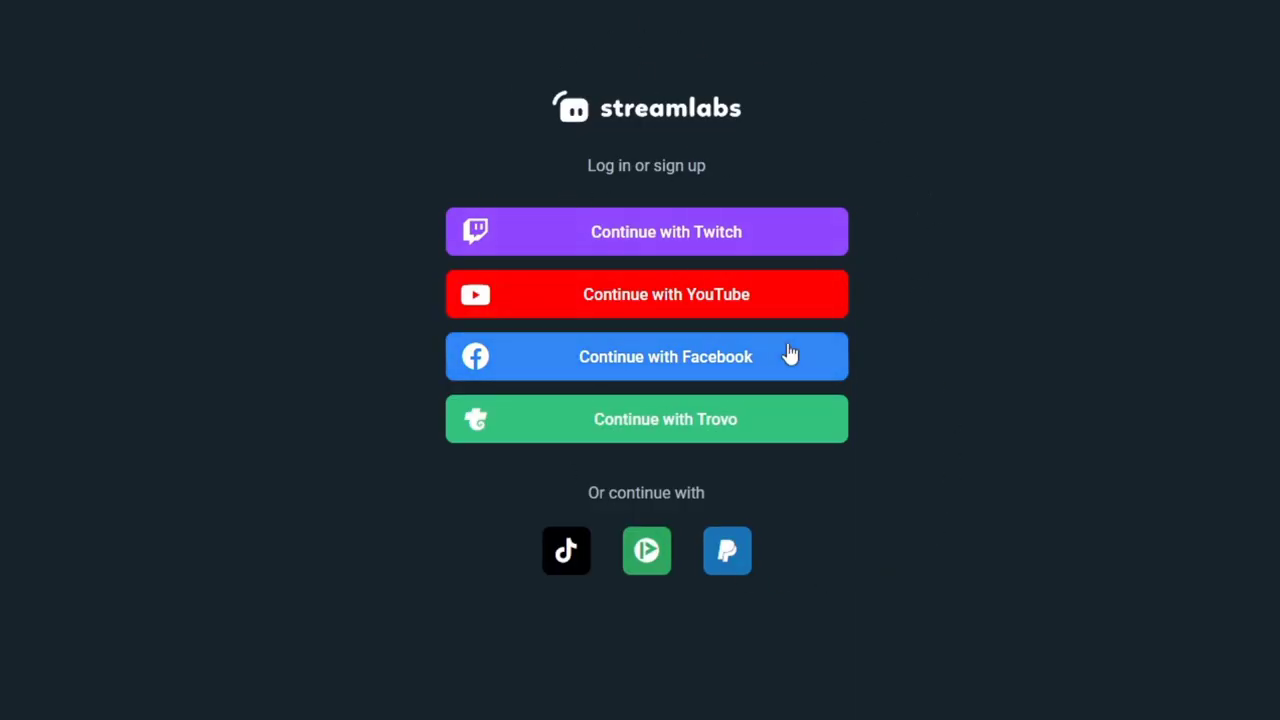
left_click(667, 300)
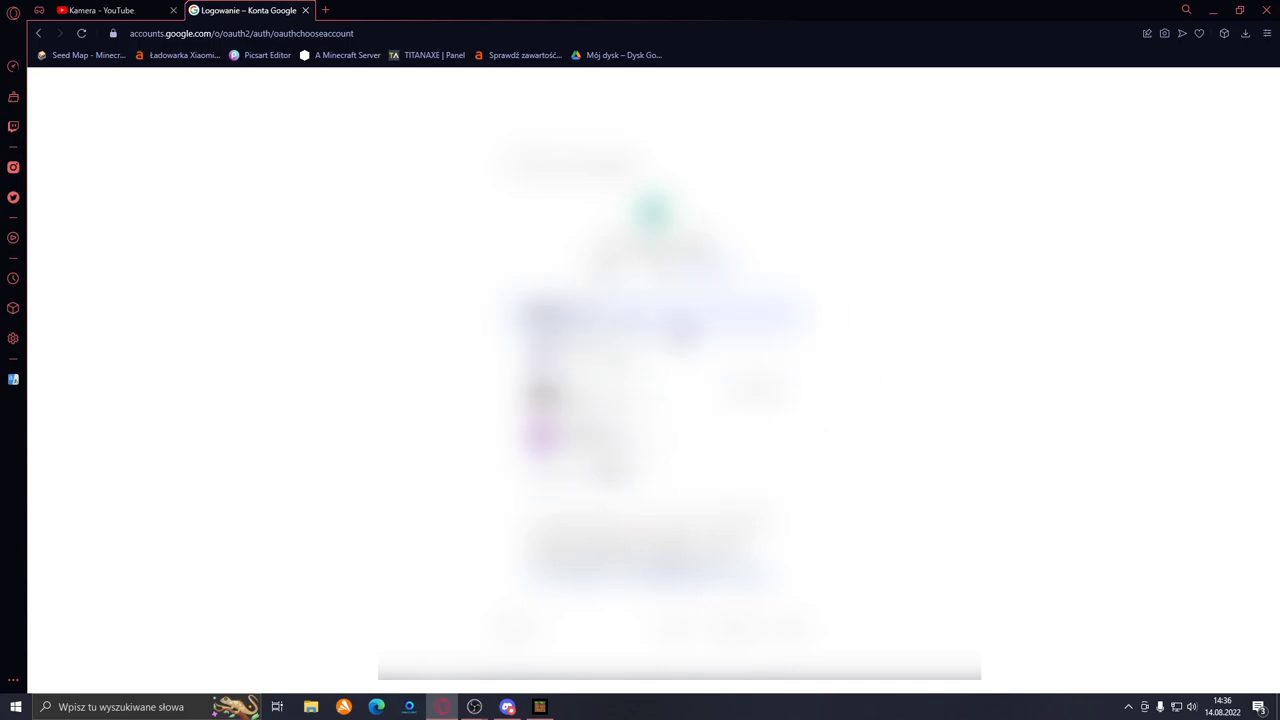
left_click(660, 315)
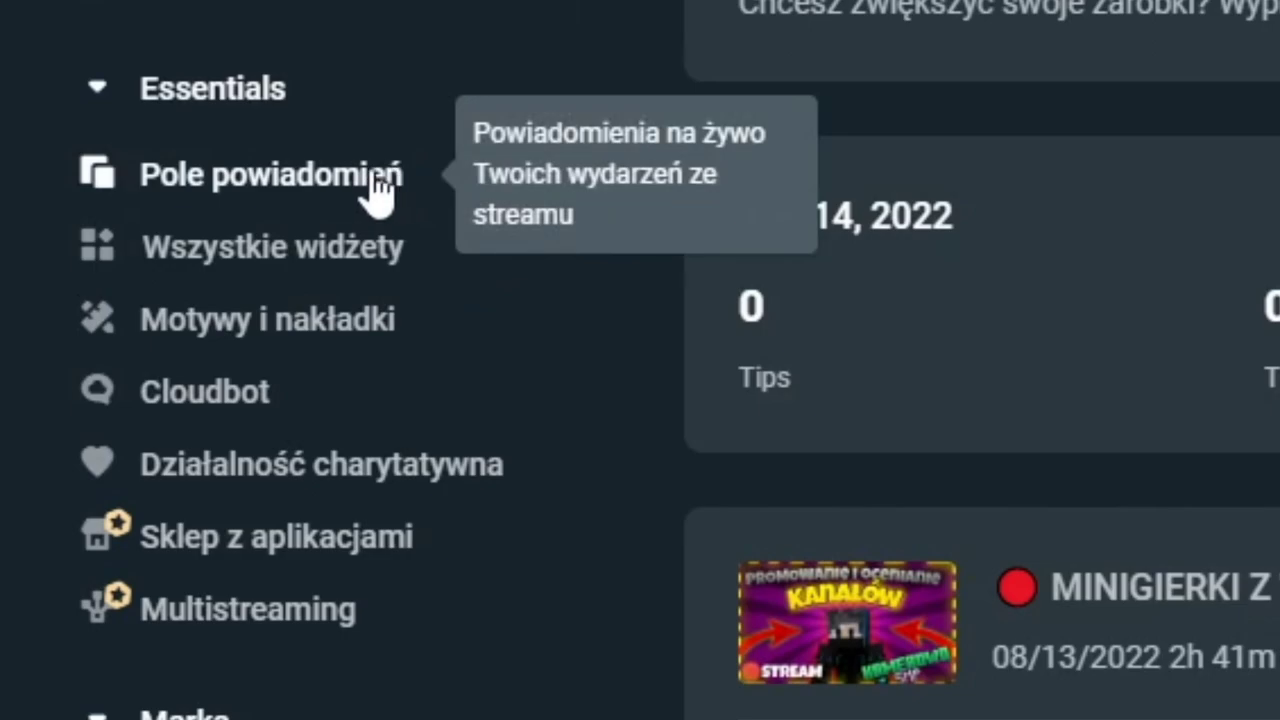
Step: Go to Pole powiadomień, switch to the Subskrybenci tab, and scroll through its alert options
left_click(372, 182)
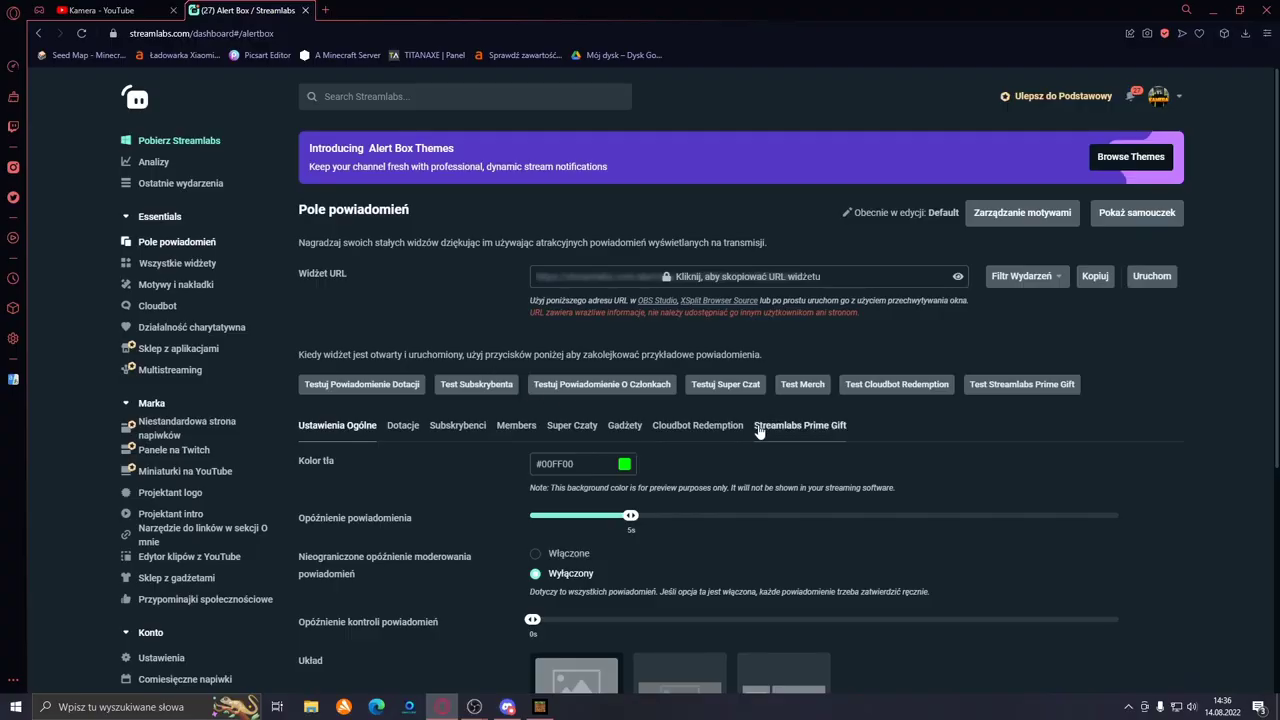
scroll(758, 432, "down", 3)
scroll(635, 345, "up", 3)
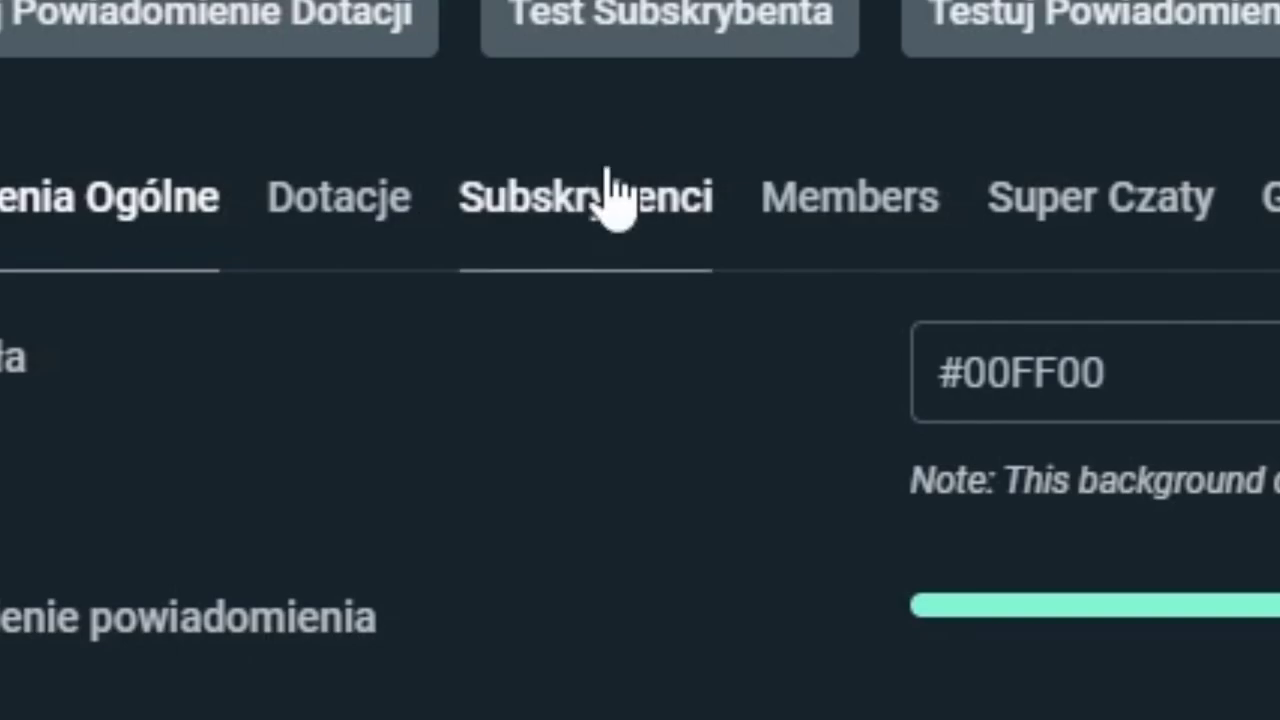
left_click(578, 200)
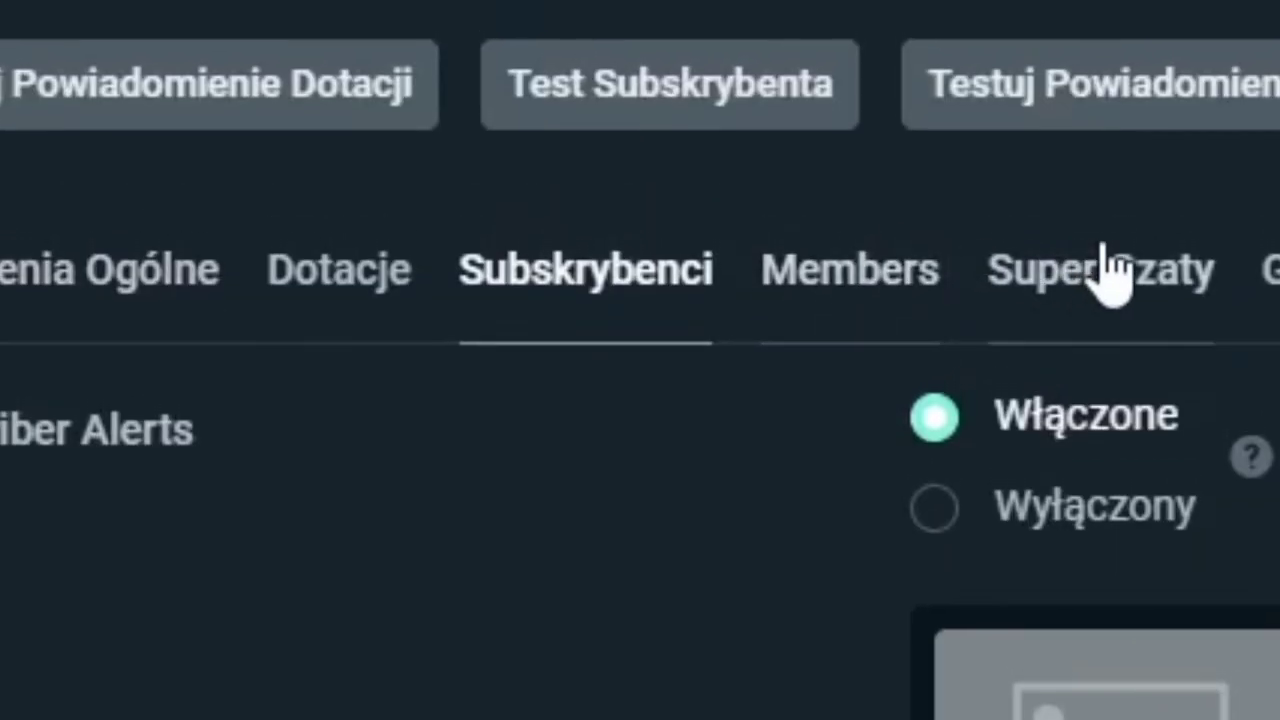
scroll(634, 431, "down", 4)
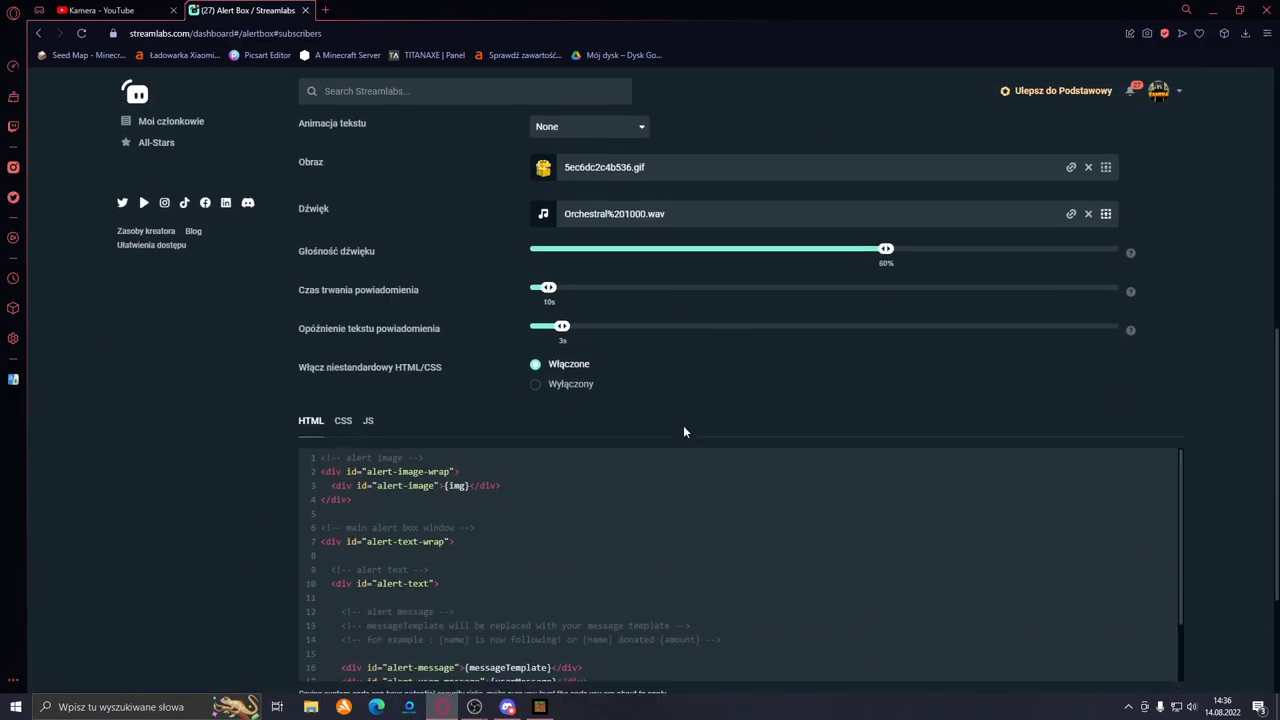
scroll(680, 416, "down", 2)
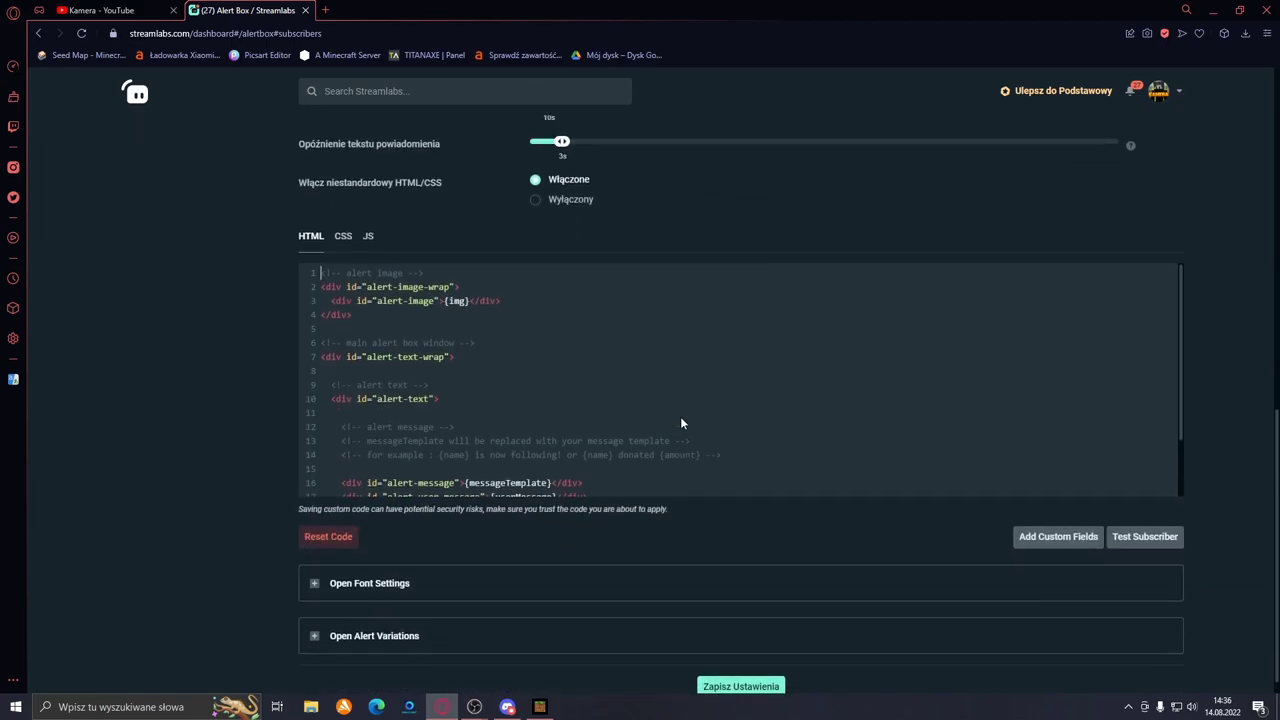
scroll(680, 416, "up", 7)
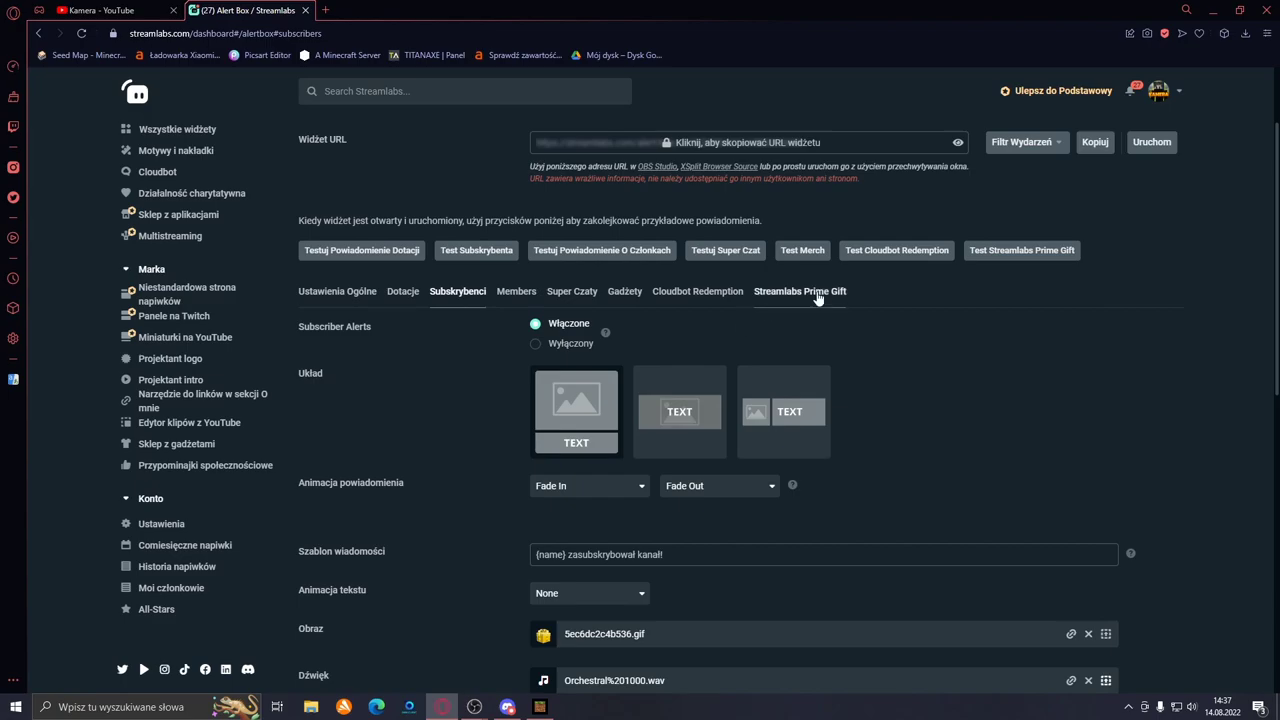
scroll(880, 290, "up", 2)
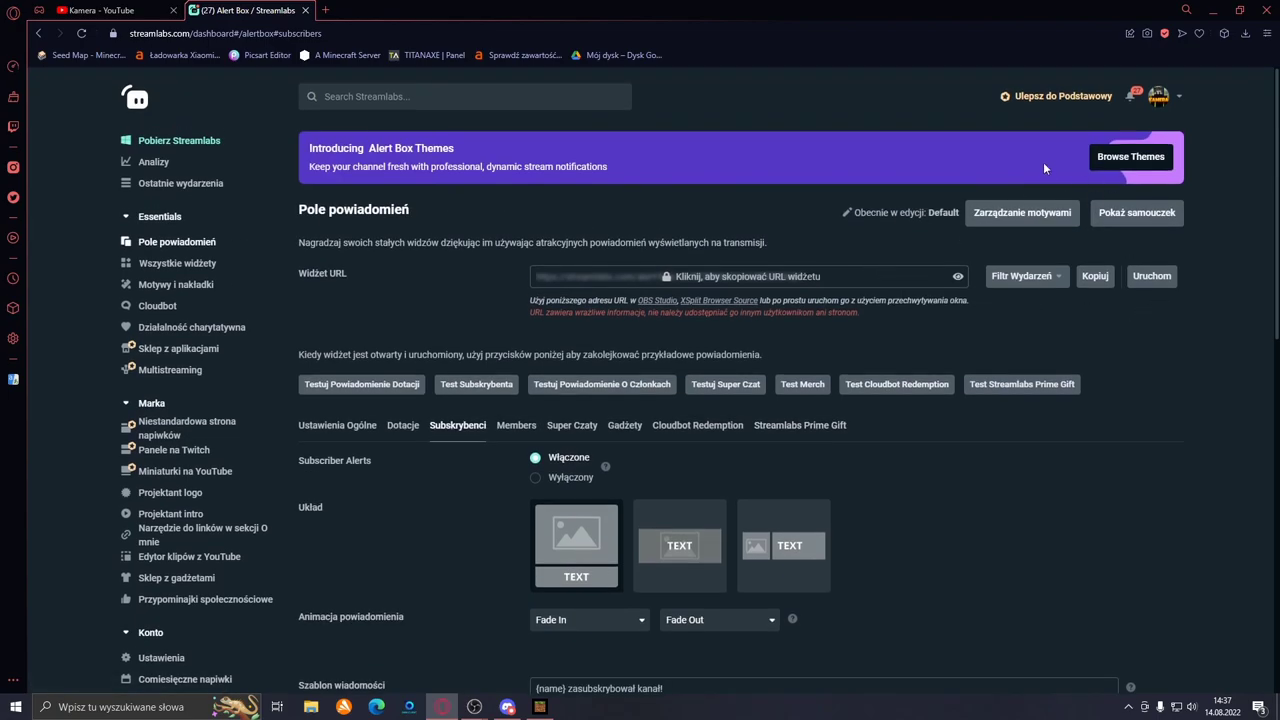
scroll(864, 376, "down", 2)
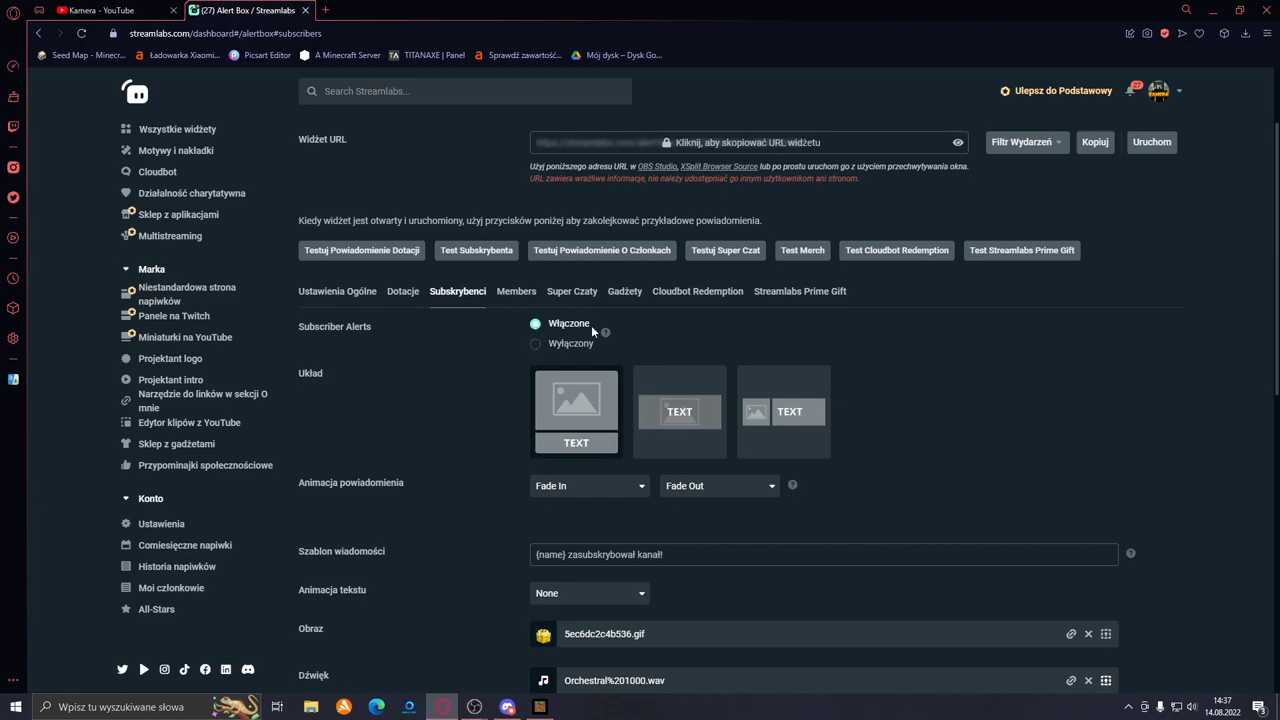
scroll(592, 330, "down", 2)
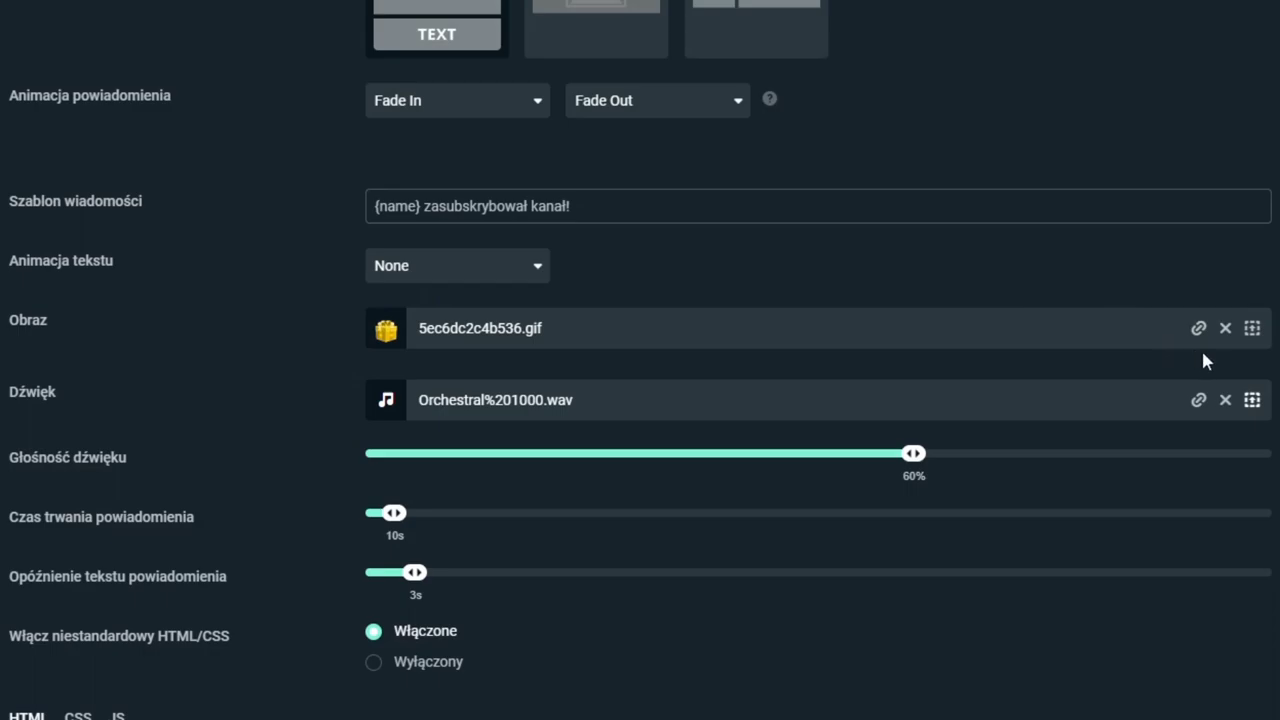
Step: Browse the stock subscriber-alert images and close the gallery without choosing one
left_click(1251, 330)
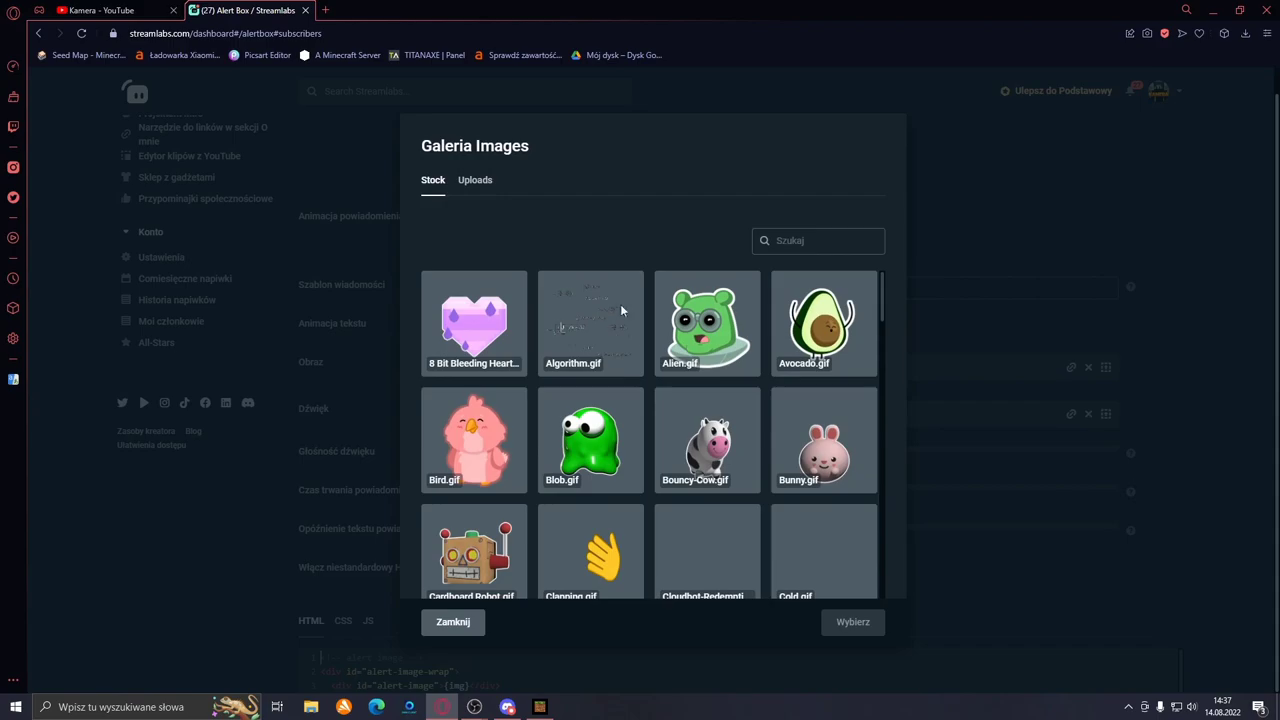
scroll(645, 360, "down", 15)
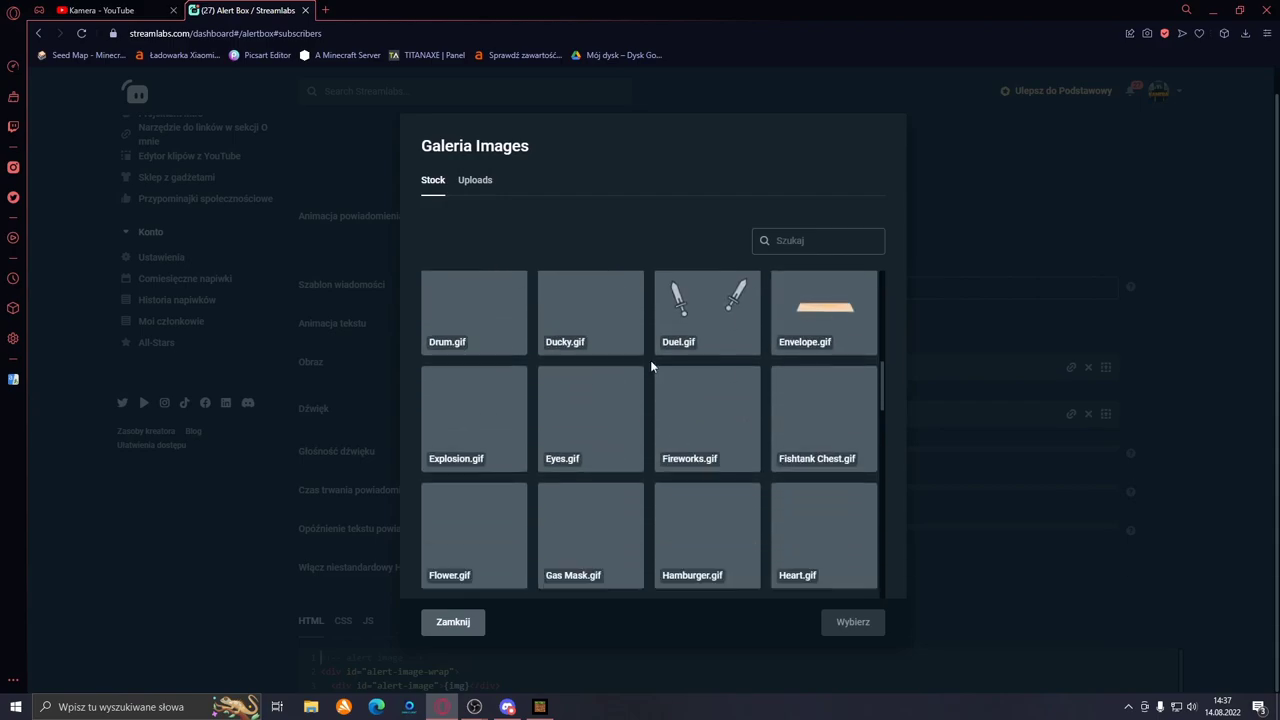
scroll(650, 368, "down", 3)
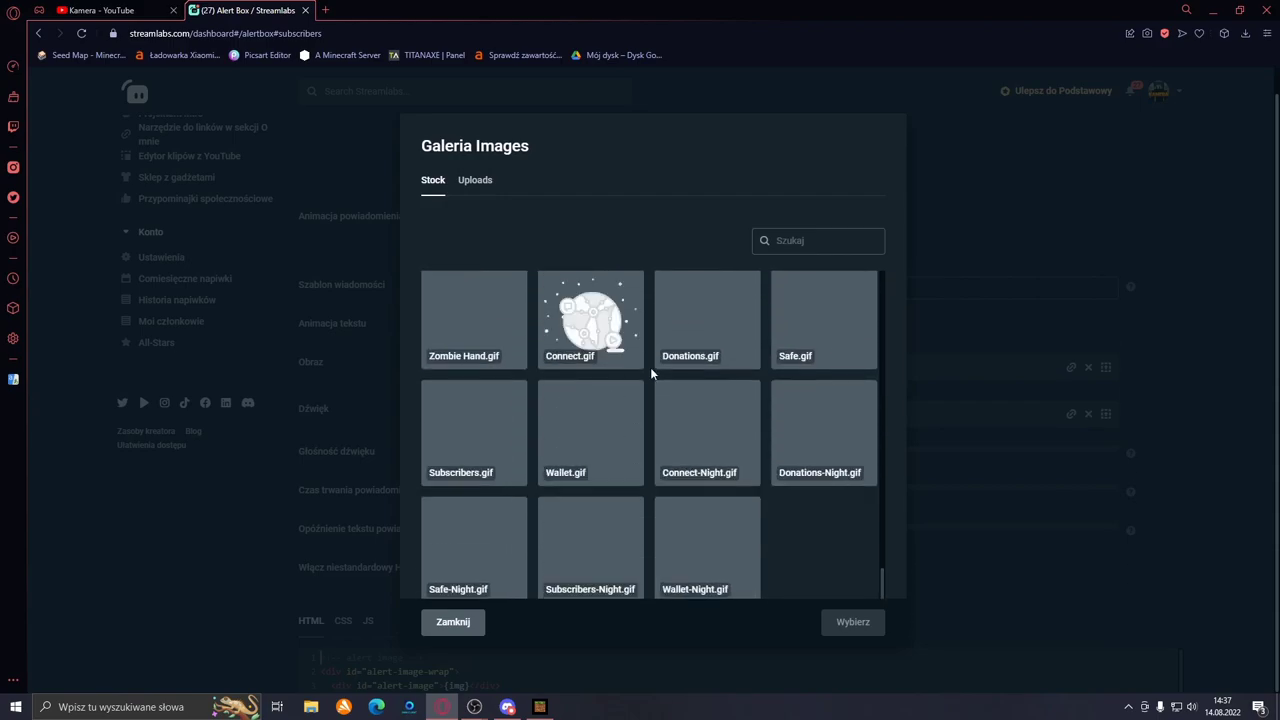
scroll(654, 362, "up", 6)
scroll(655, 365, "up", 8)
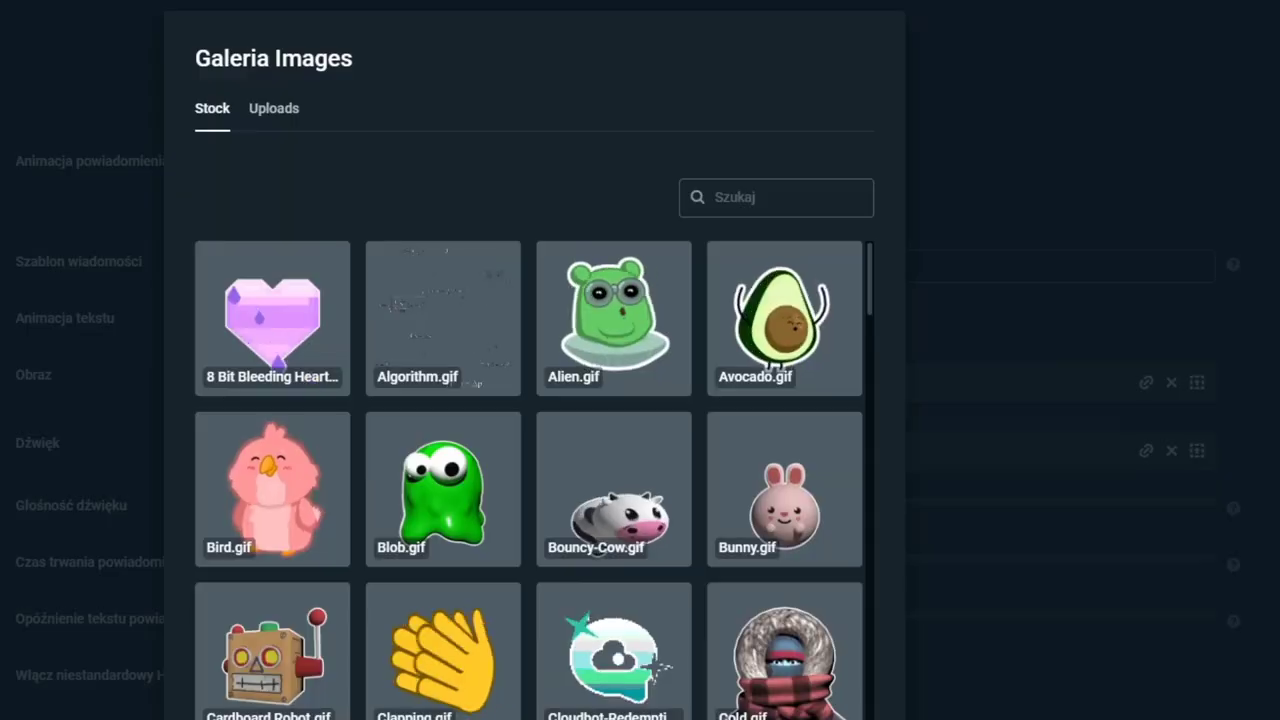
left_click(452, 621)
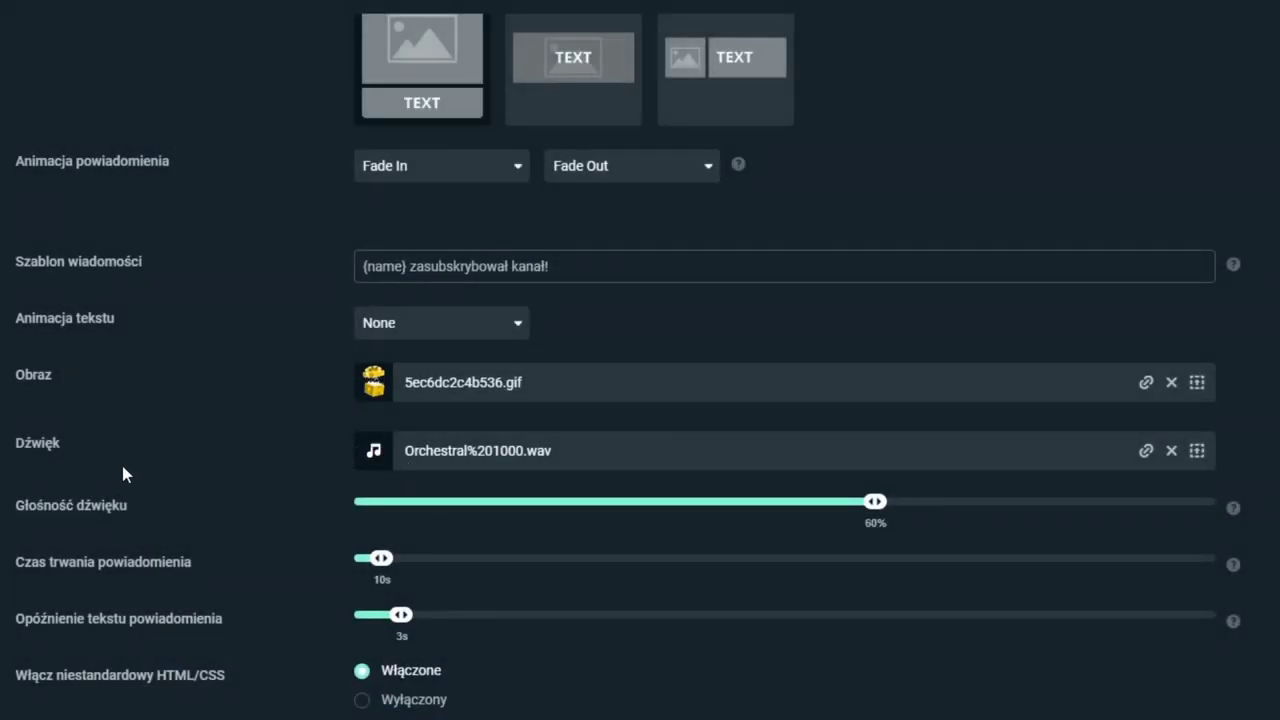
Step: Browse the stock and uploaded alert sounds, closing the gallery without choosing one
left_click(1197, 453)
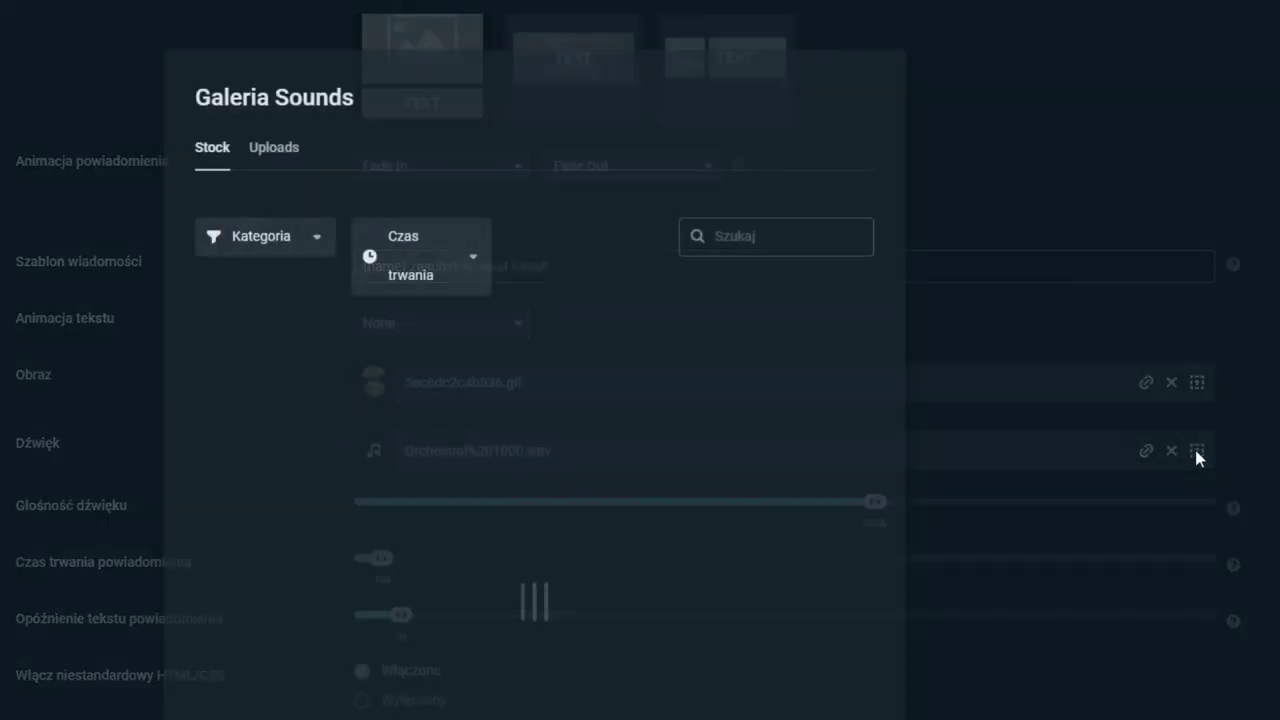
left_click(401, 84)
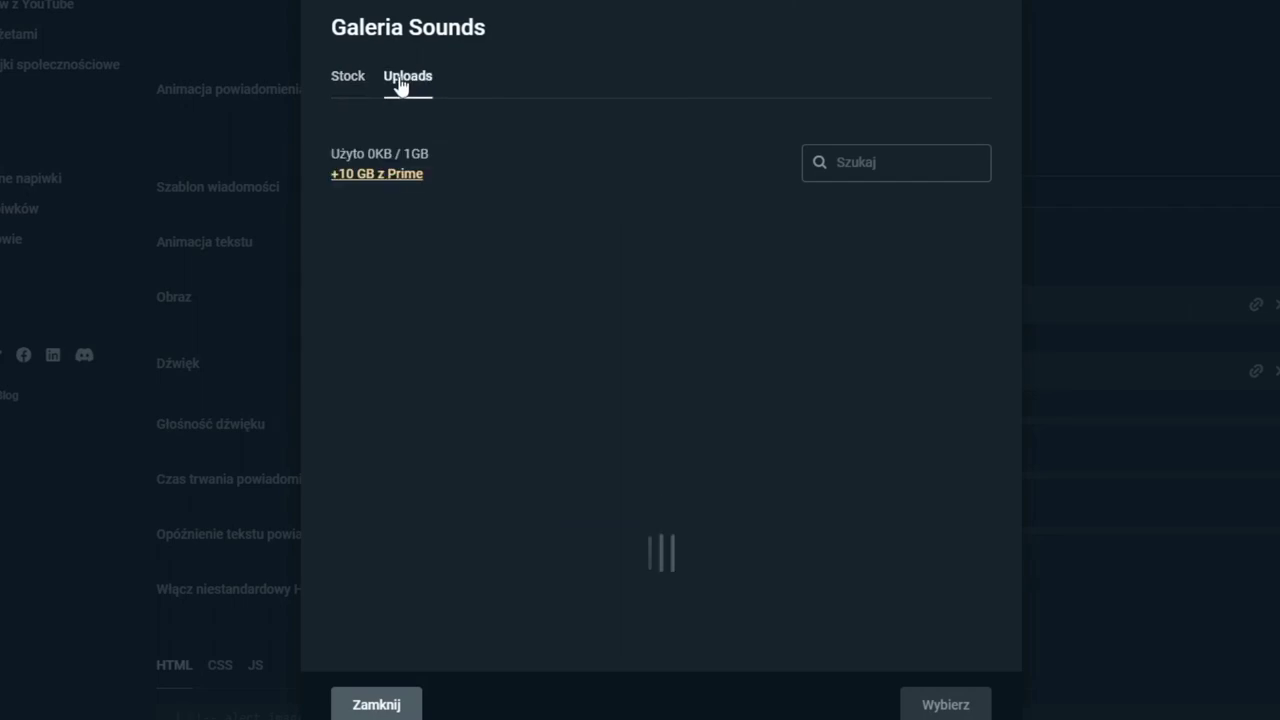
left_click(361, 80)
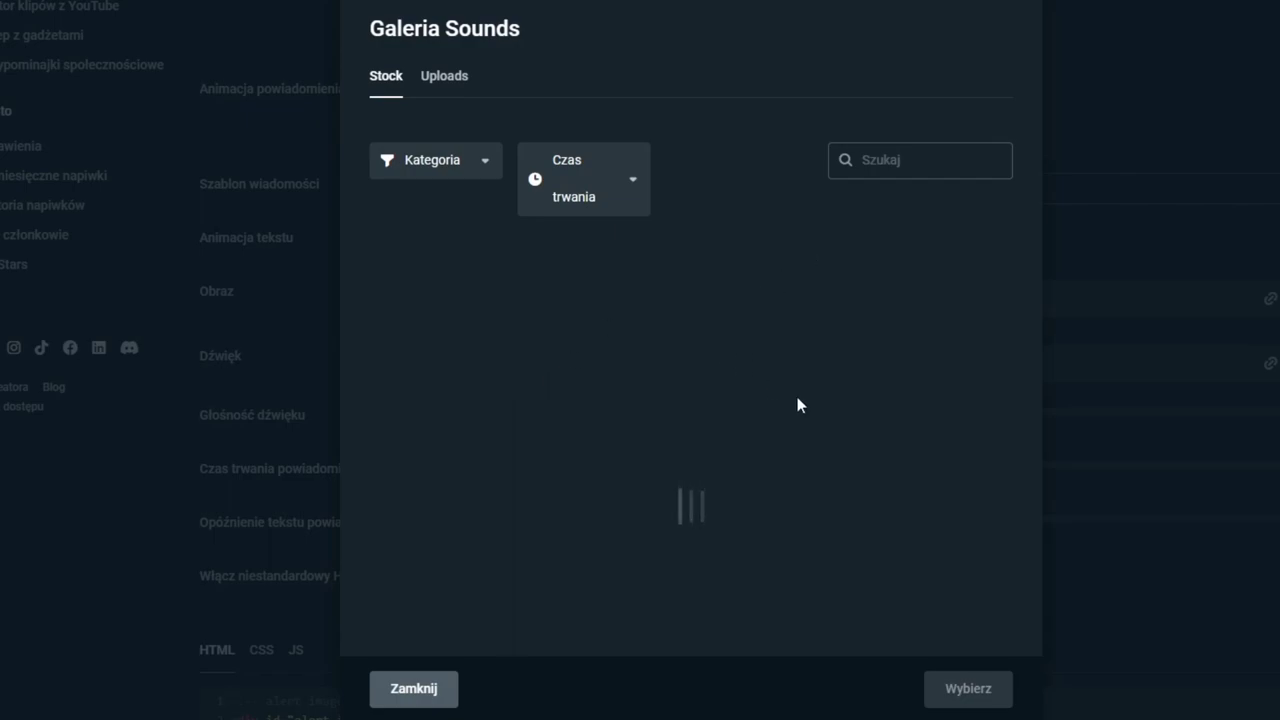
left_click(381, 688)
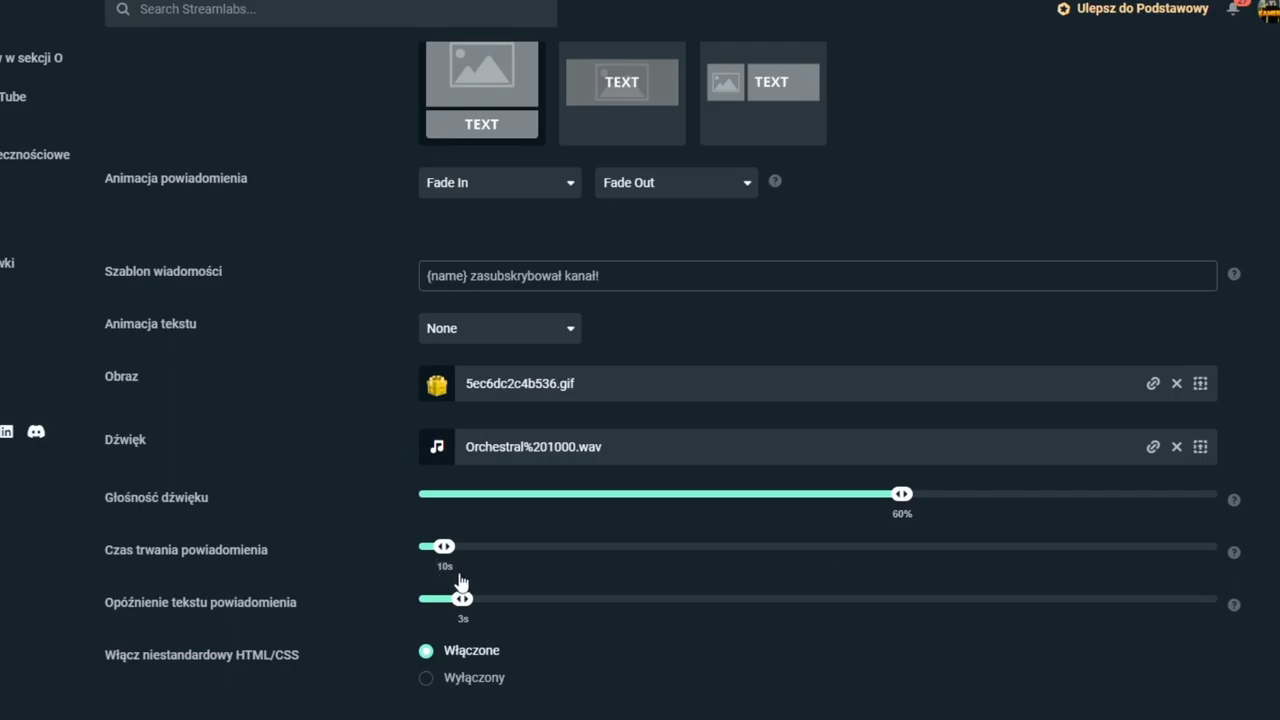
scroll(500, 628, "up", 4)
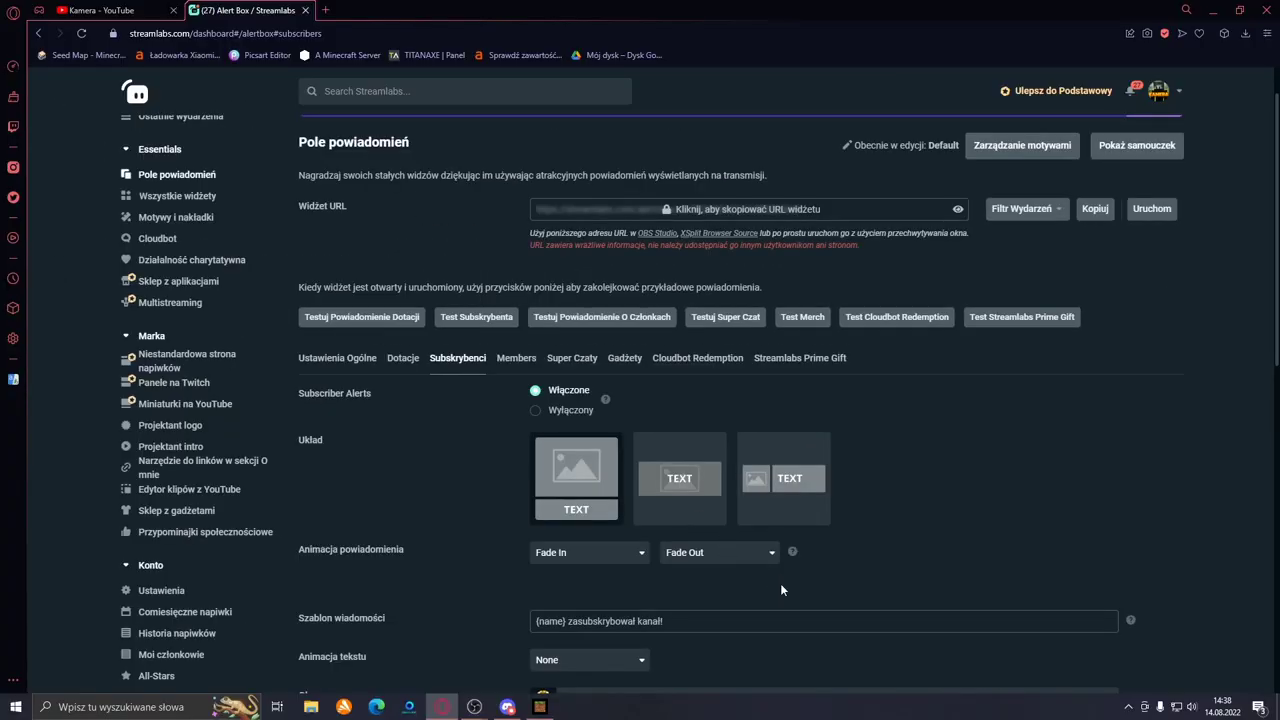
scroll(1020, 285, "up", 2)
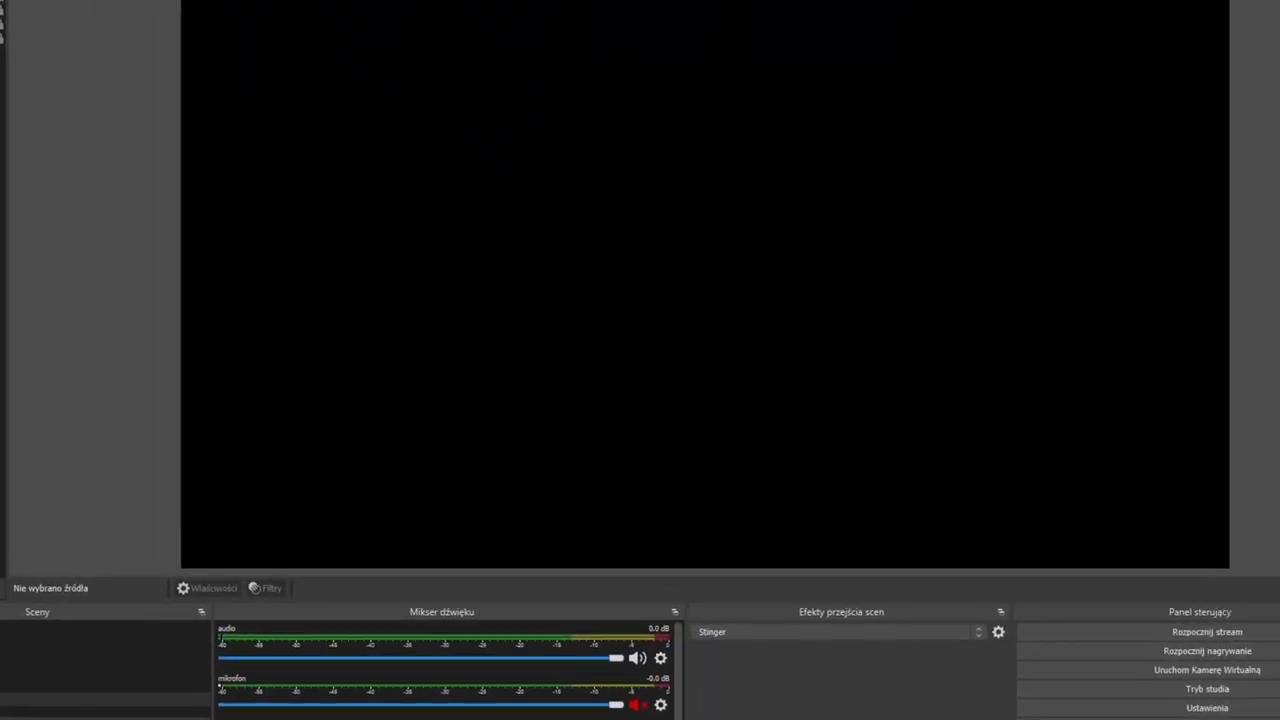
Step: Create the scene 'nagrywanie' and add the existing 'mikrofon' audio source to it
left_click(3, 705)
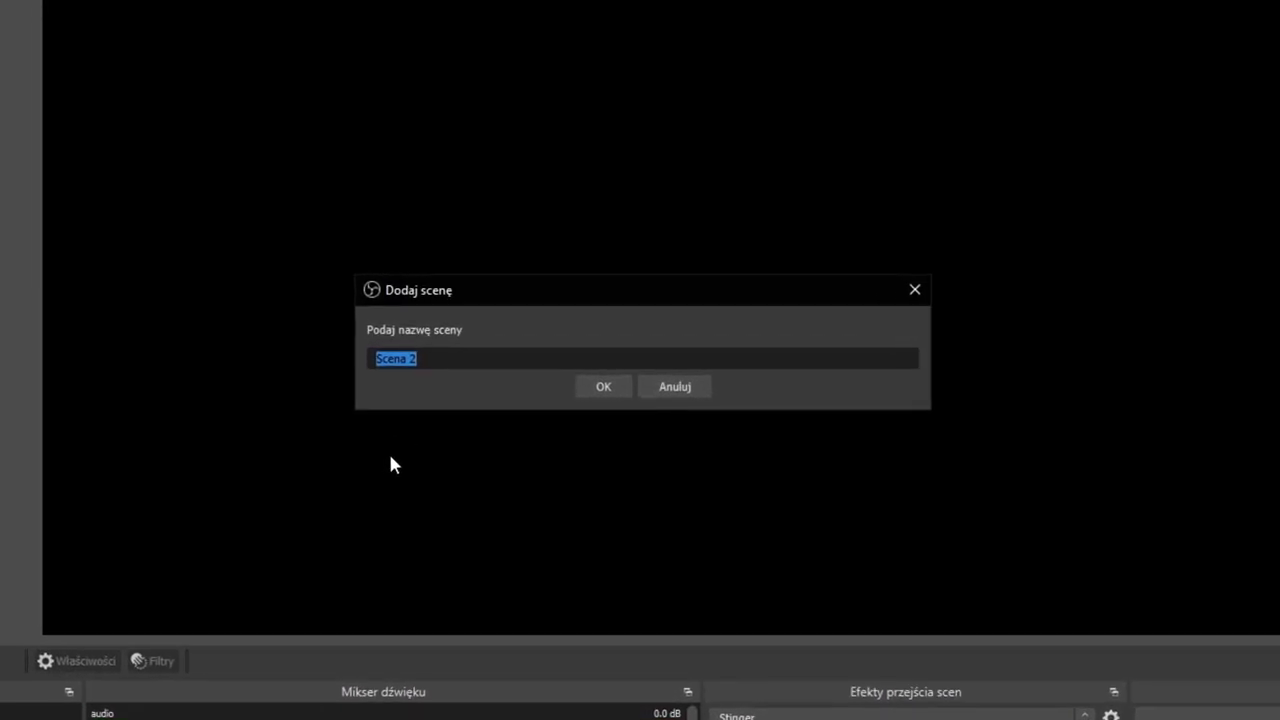
key("BackSpace")
type("nagrywanie")
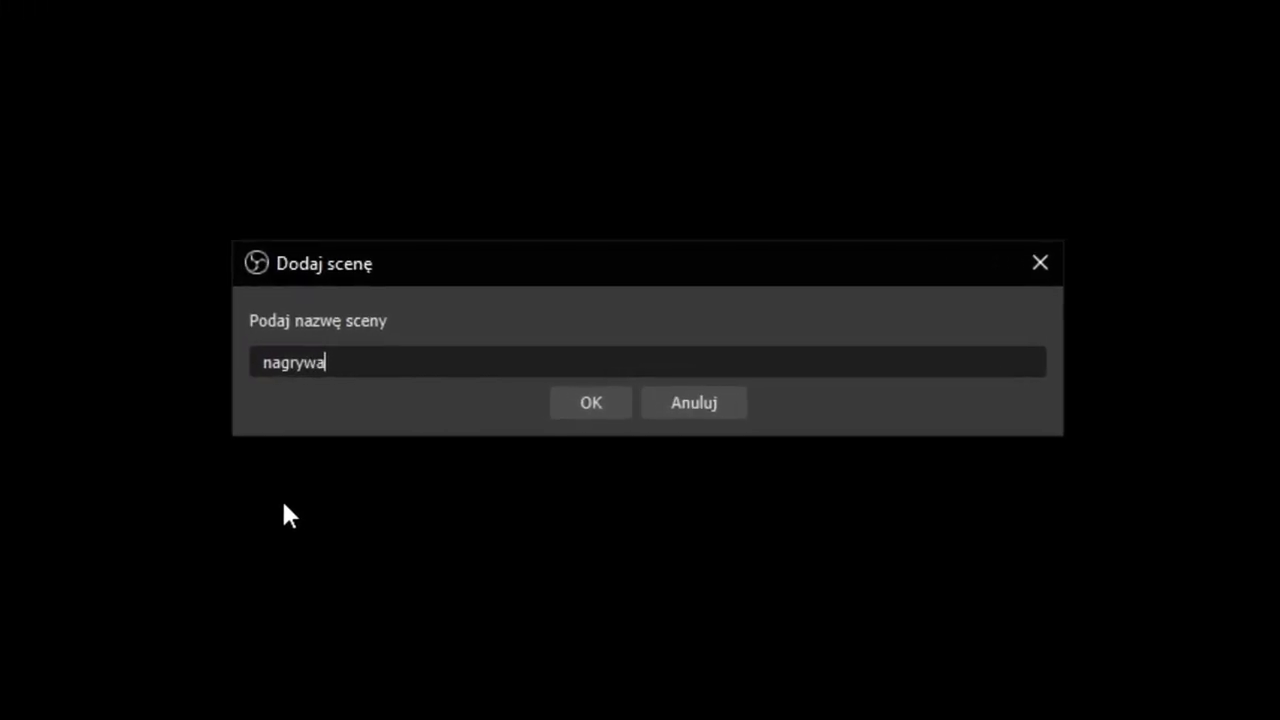
key("Return")
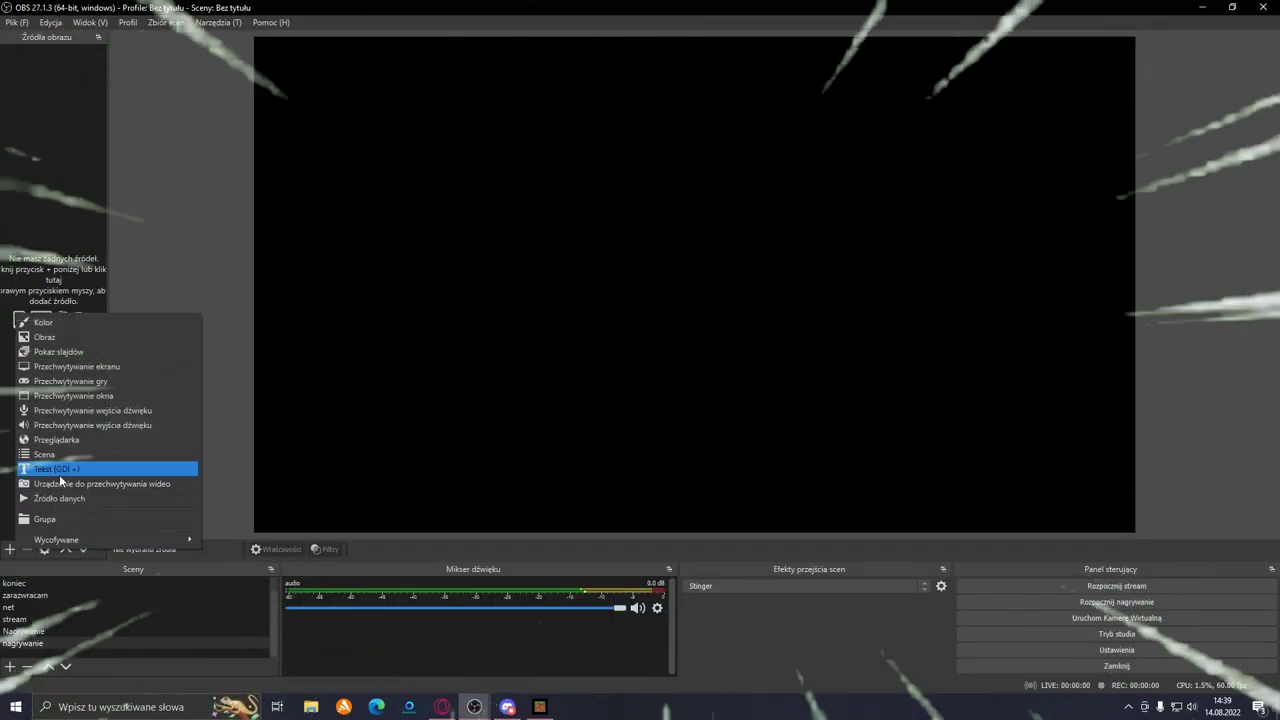
left_click(151, 411)
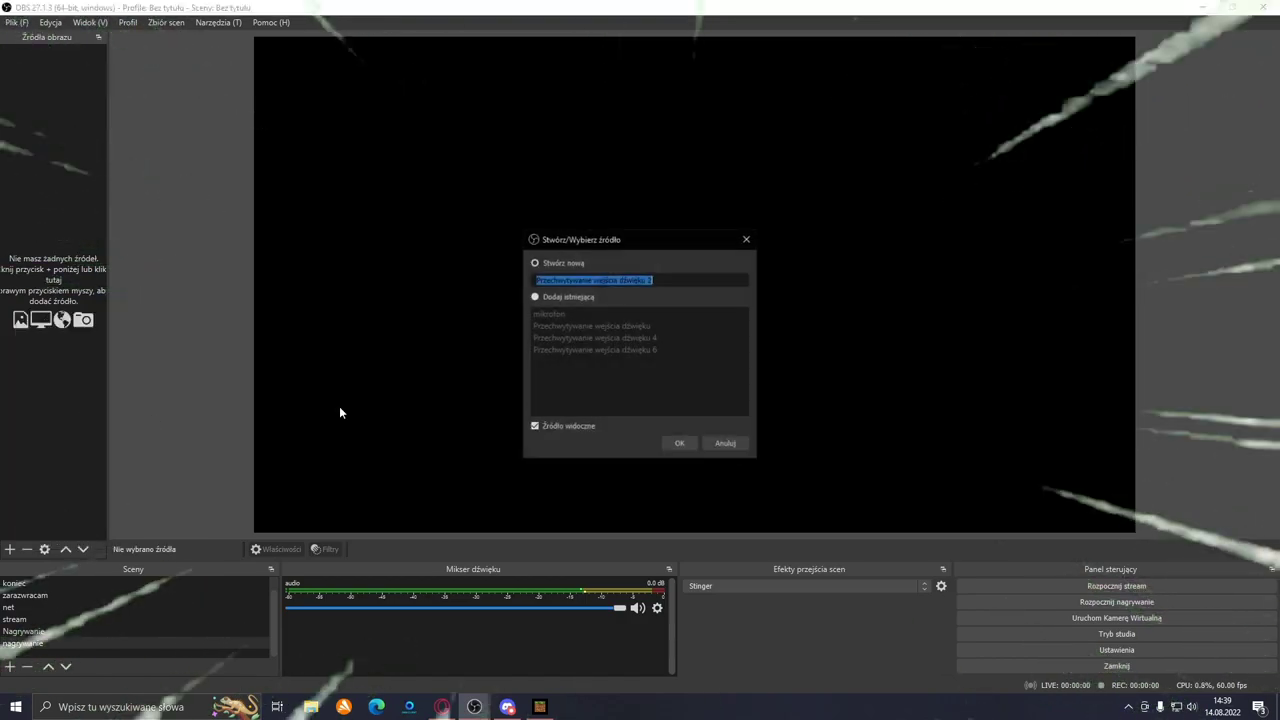
left_click(531, 297)
left_click(676, 441)
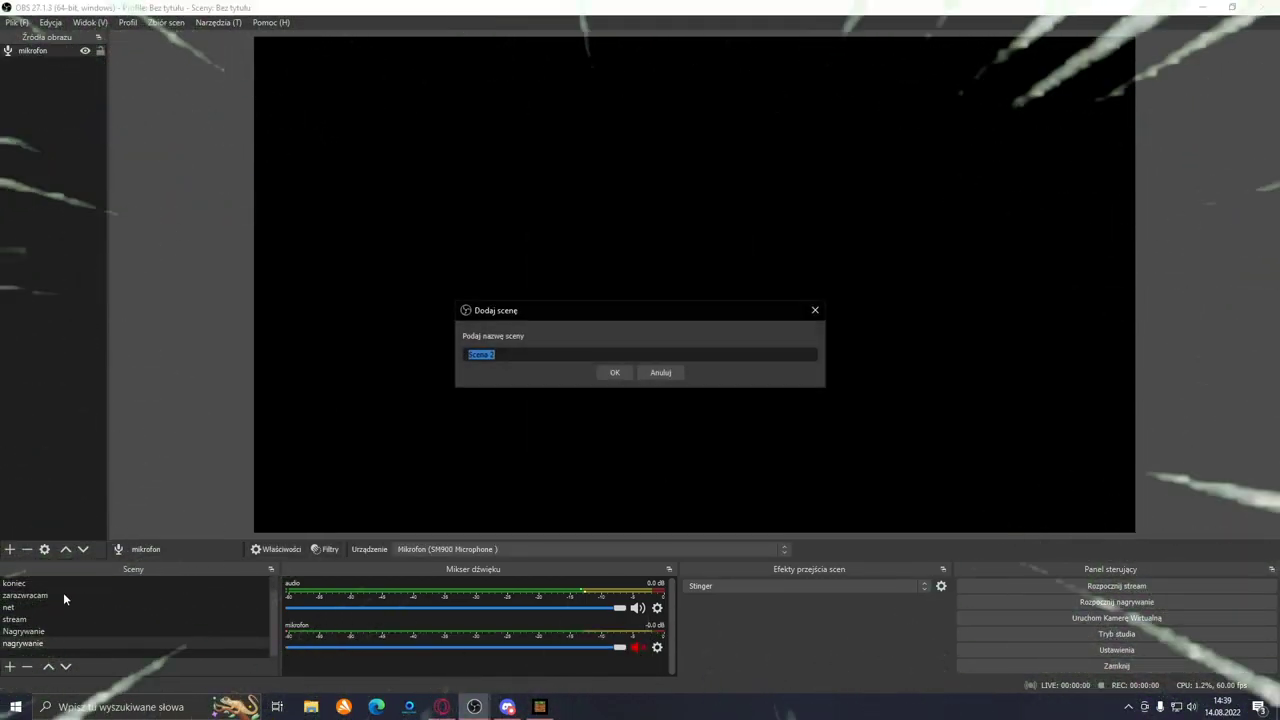
Step: Add a Game Capture source set to capture the specific Minecraft window
left_click(9, 549)
left_click(106, 378)
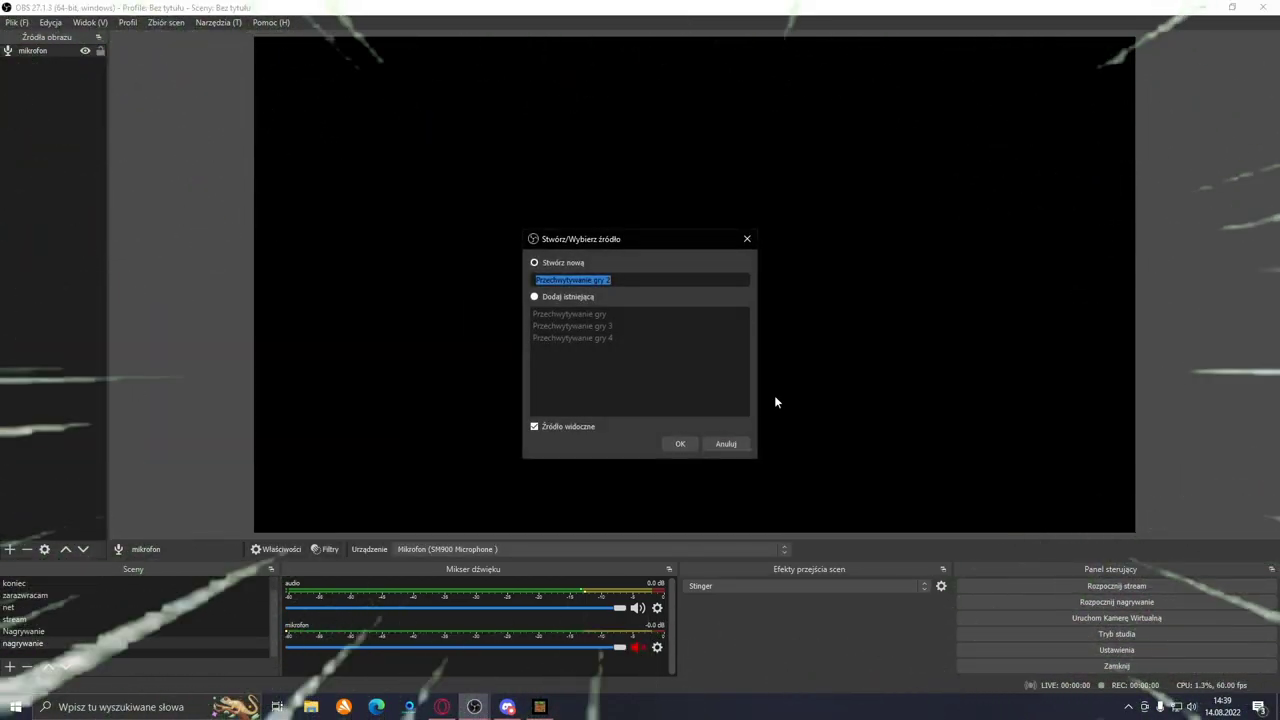
left_click(677, 443)
left_click(690, 417)
left_click(600, 437)
left_click(690, 413)
left_click(600, 445)
key("Return")
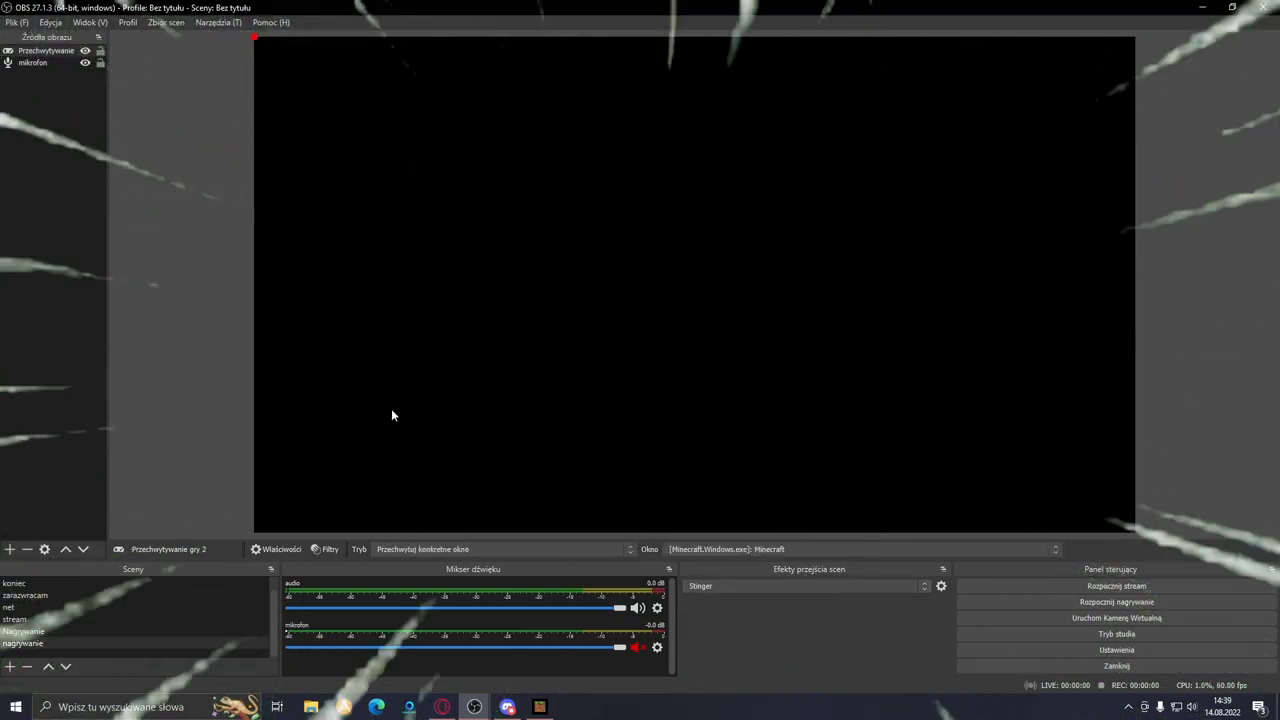
Step: Bring Minecraft to the front, then return to the OBS main window
left_click(539, 706)
left_click(474, 706)
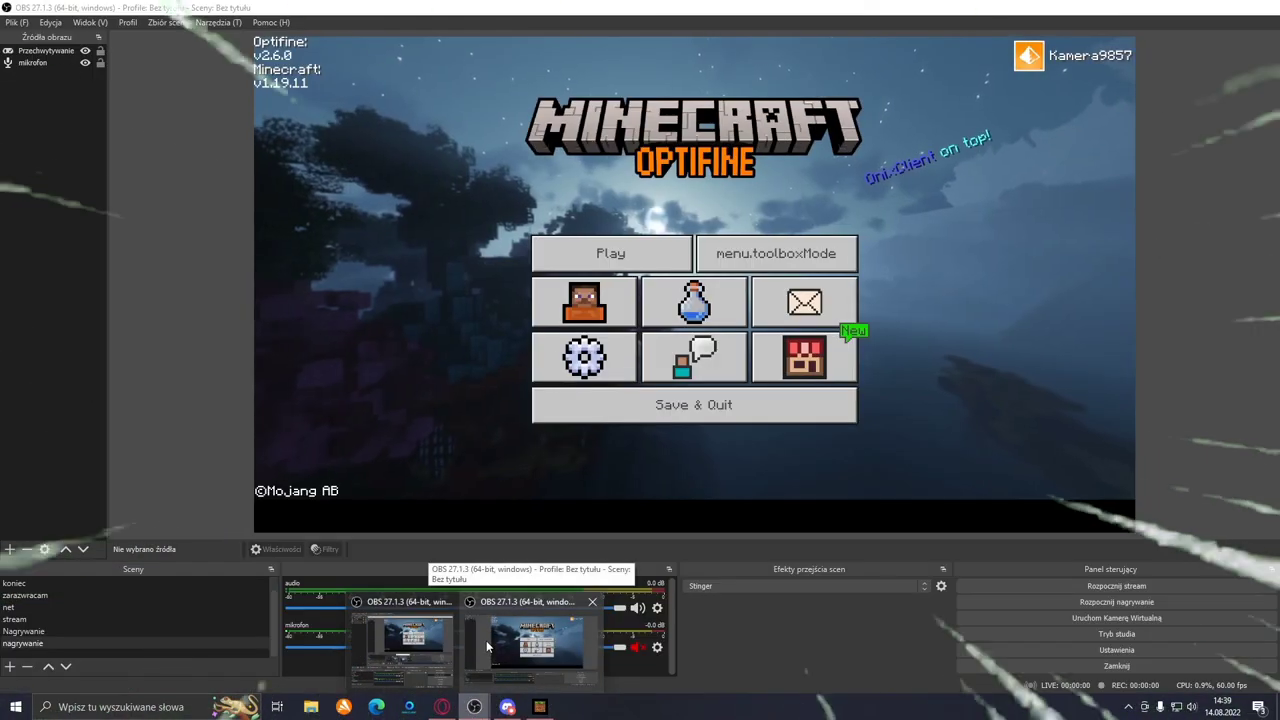
left_click(486, 640)
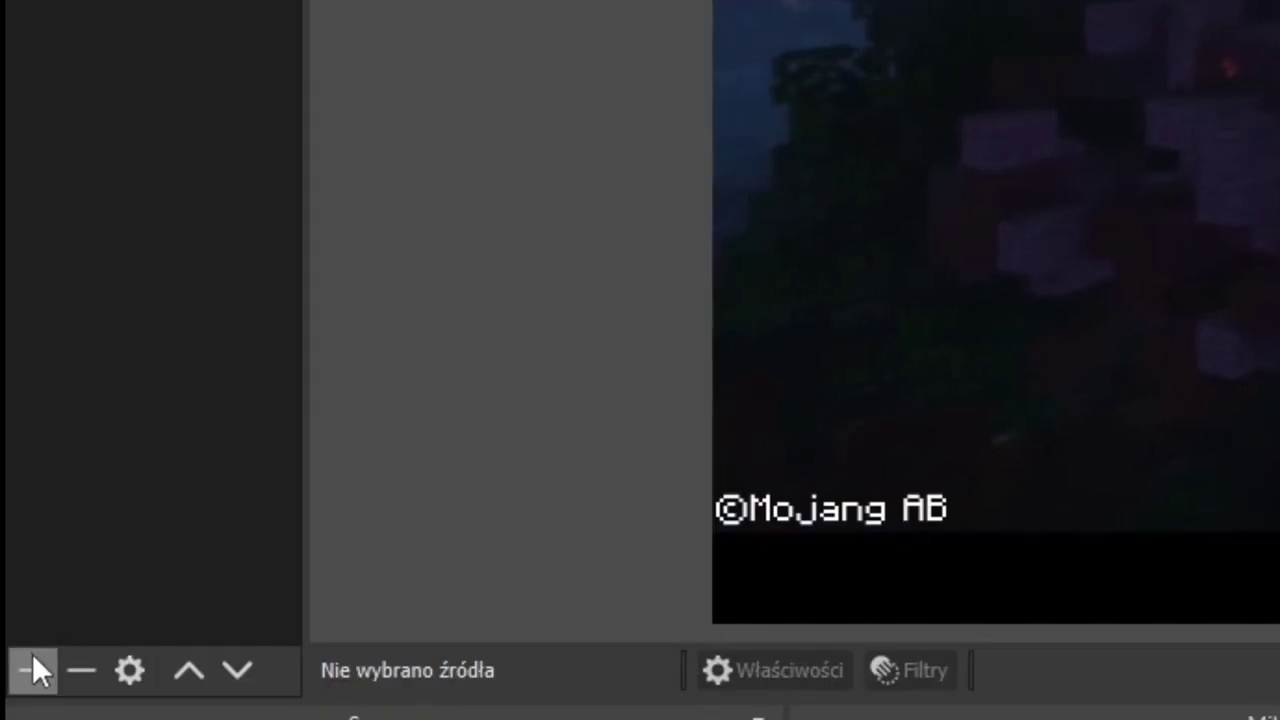
Step: Create a new browser source named 'odcinel'
left_click(33, 669)
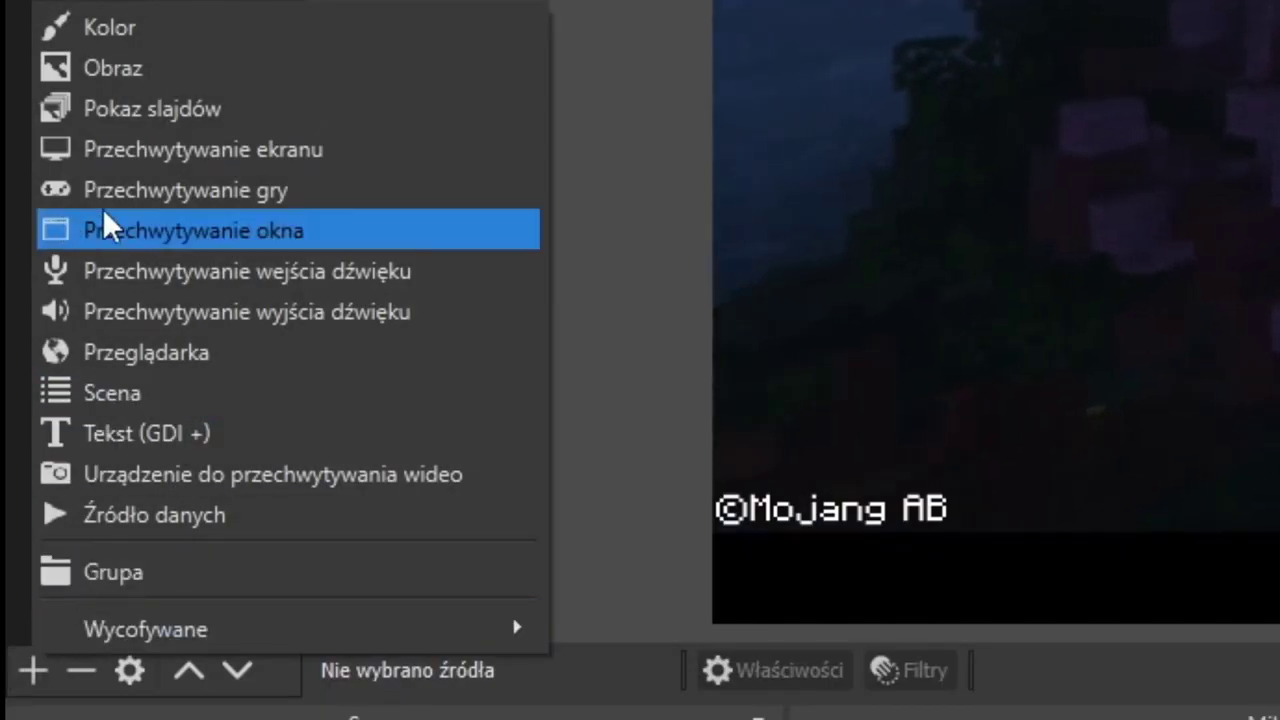
left_click(140, 356)
key("BackSpace")
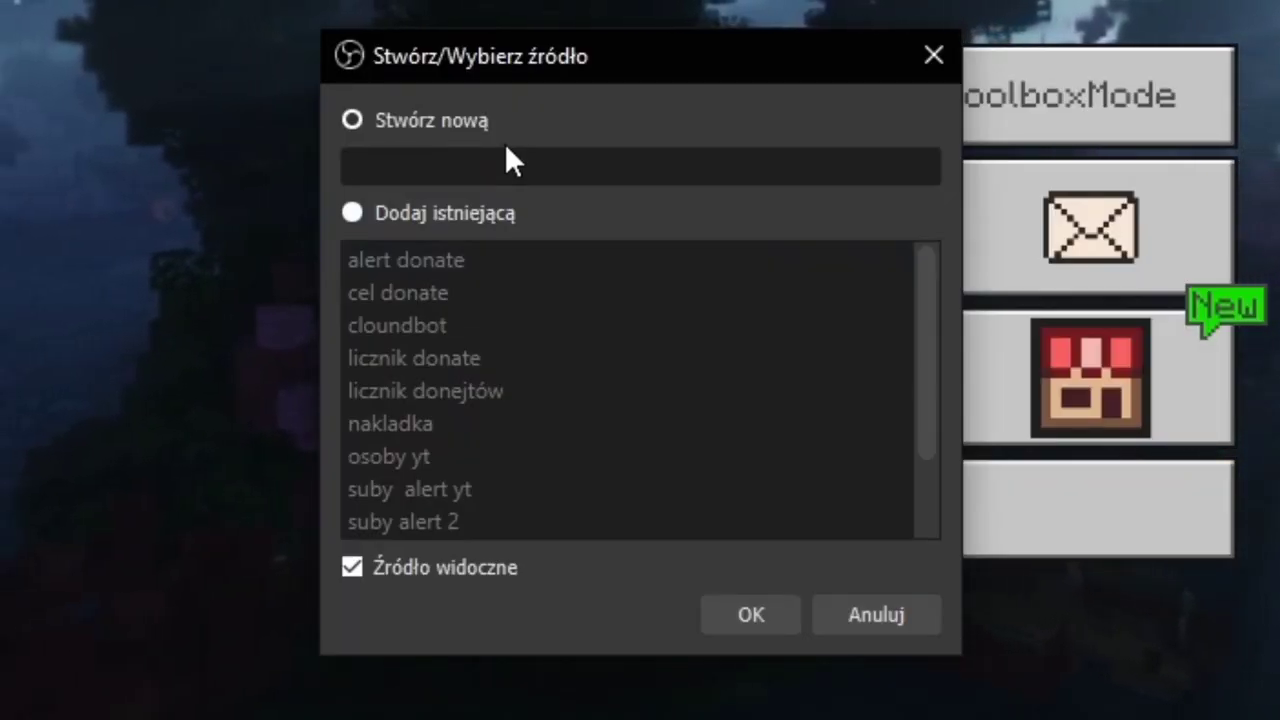
type("odcinel")
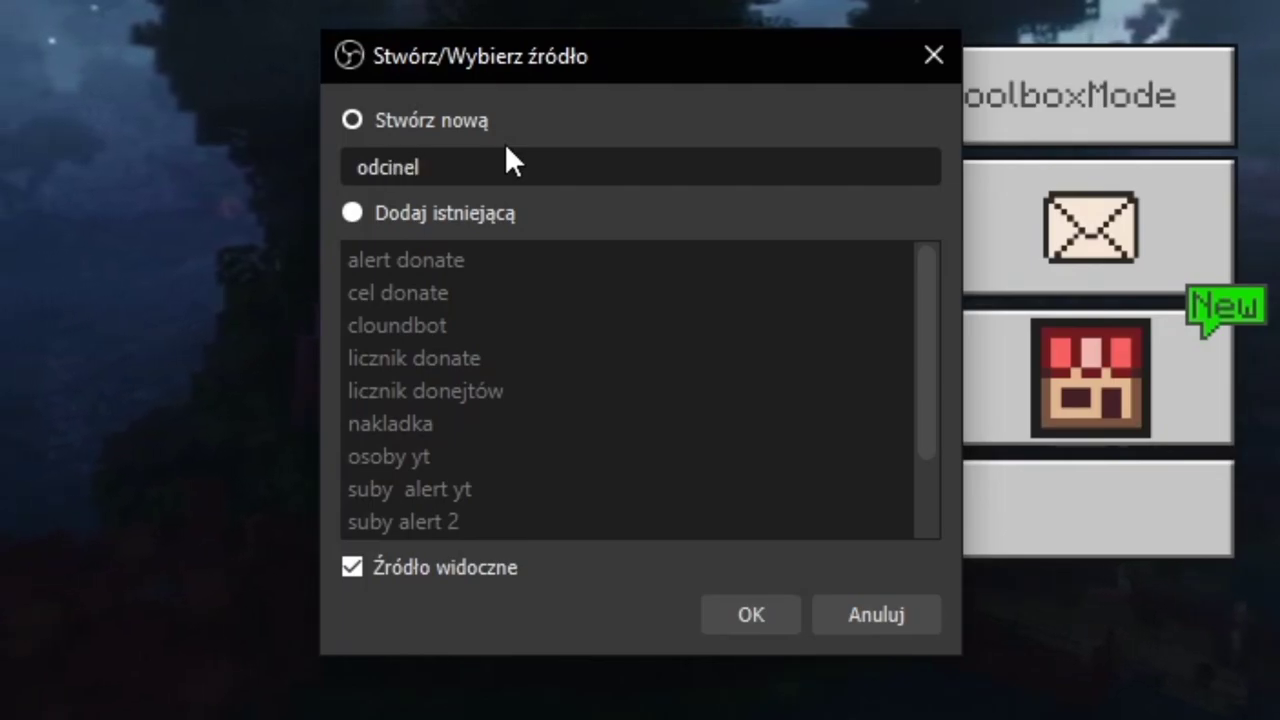
key("Return")
Step: Replace the placeholder URL, set width 1920 and height 1080, and apply
left_click_drag(611, 407, 485, 407)
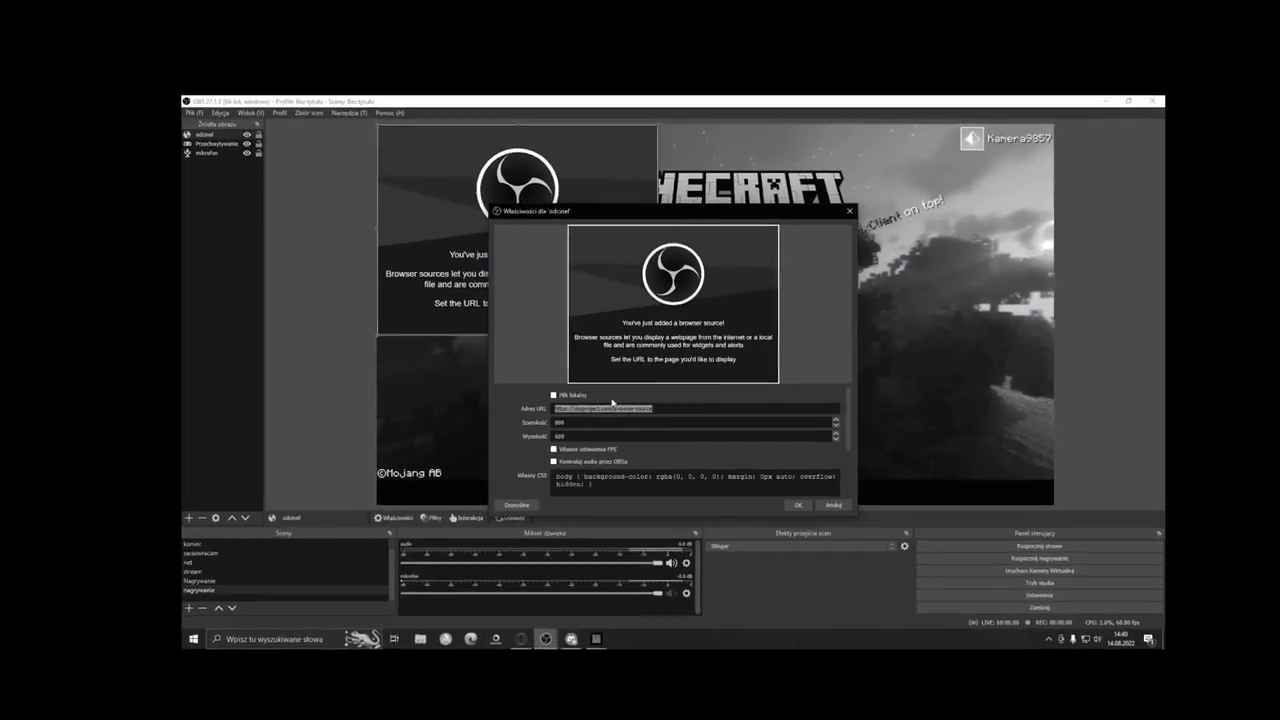
key("Delete")
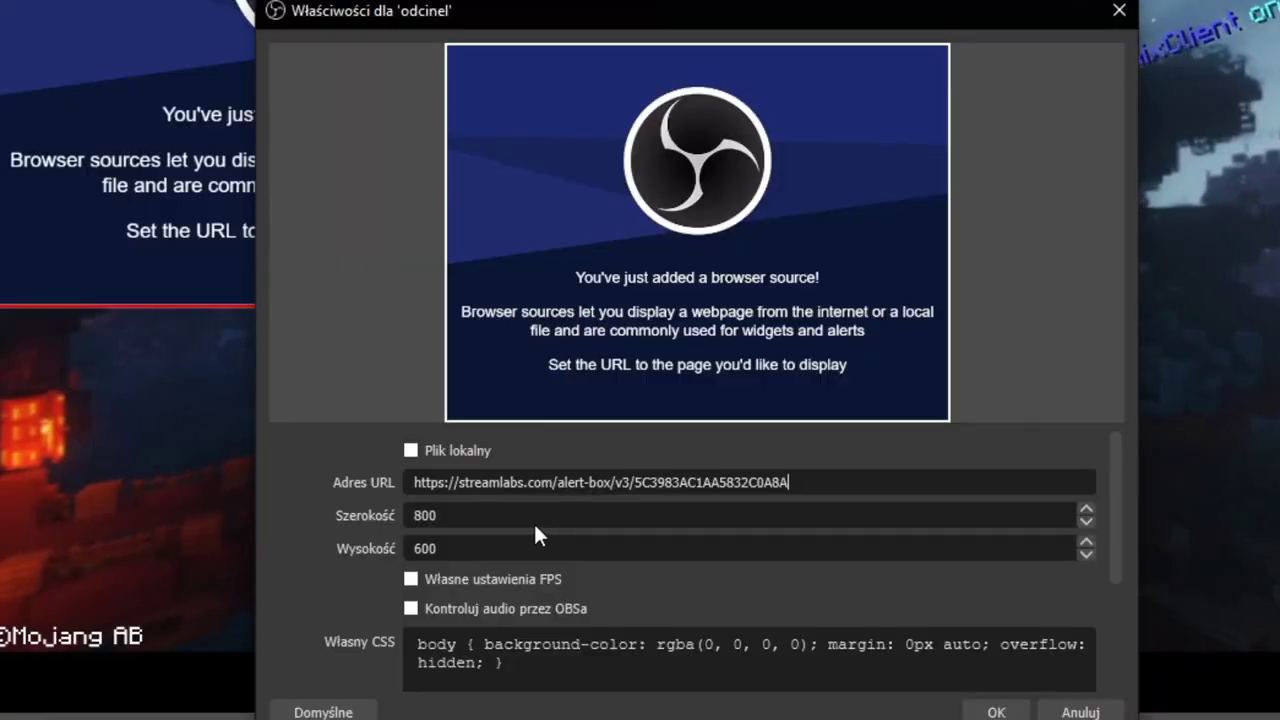
key("BackSpace")
key("BackSpace")
key("BackSpace")
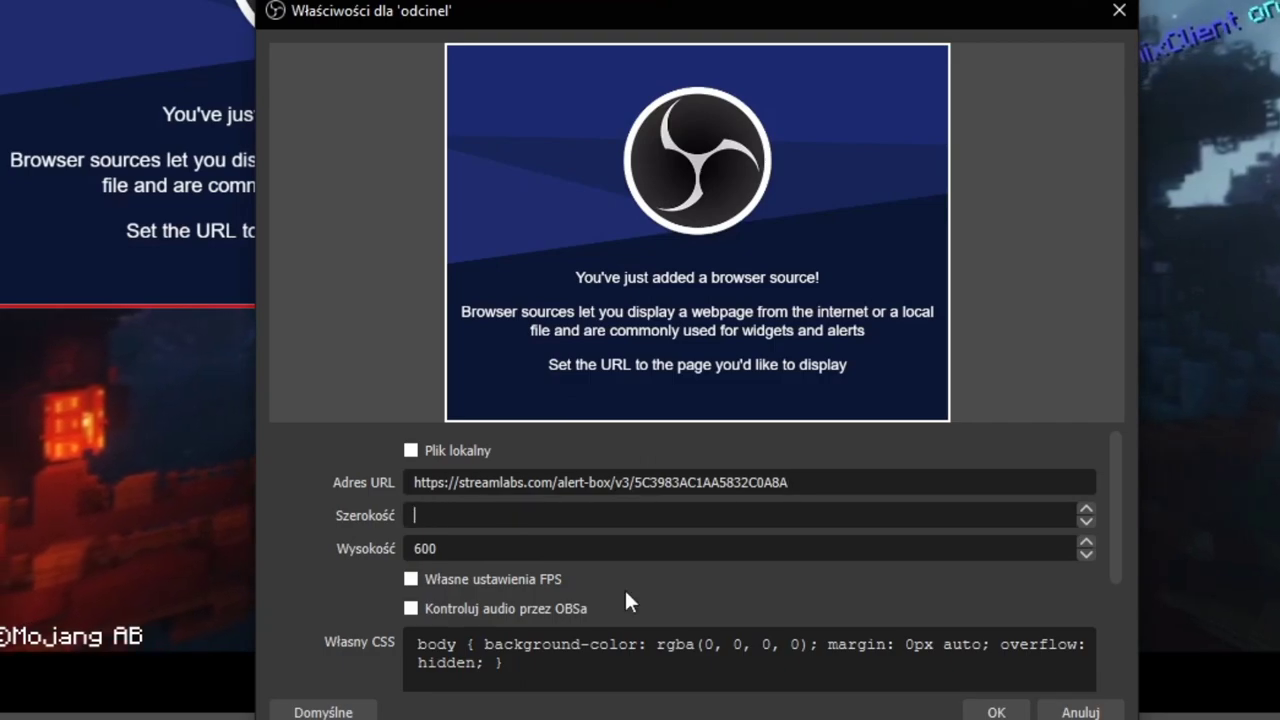
type("1920")
key("Tab")
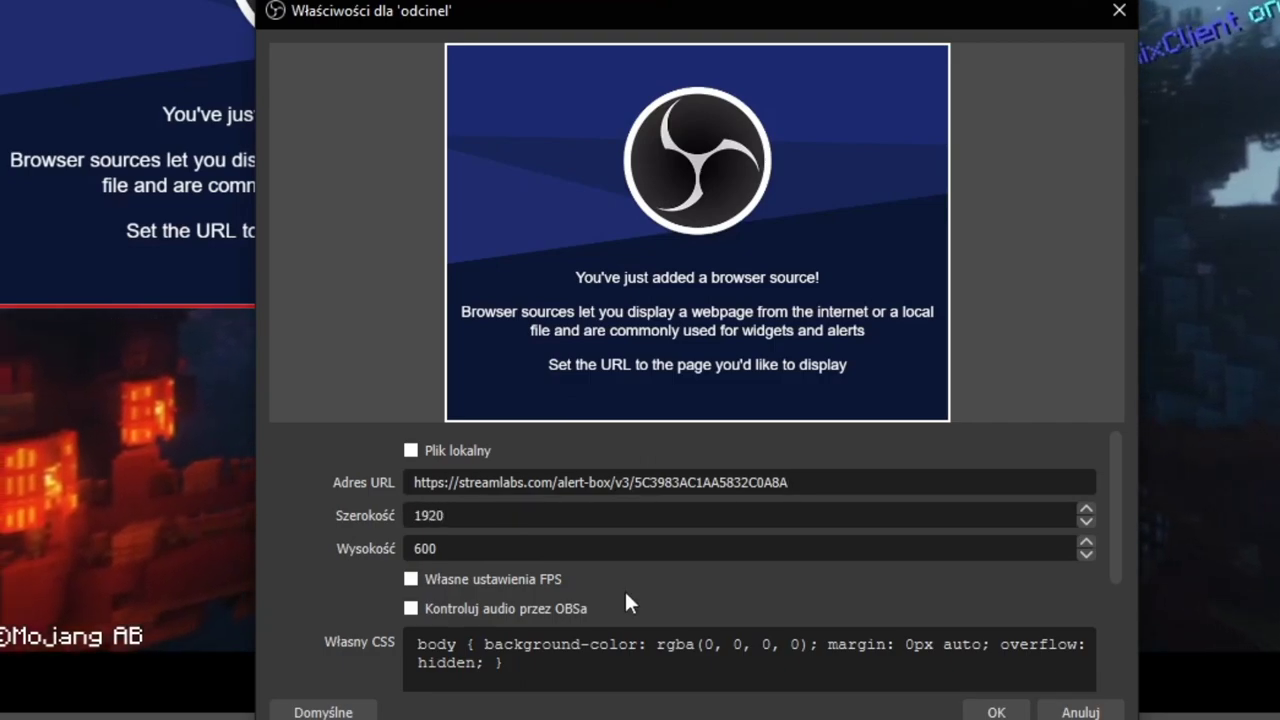
type("60")
key("BackSpace")
key("BackSpace")
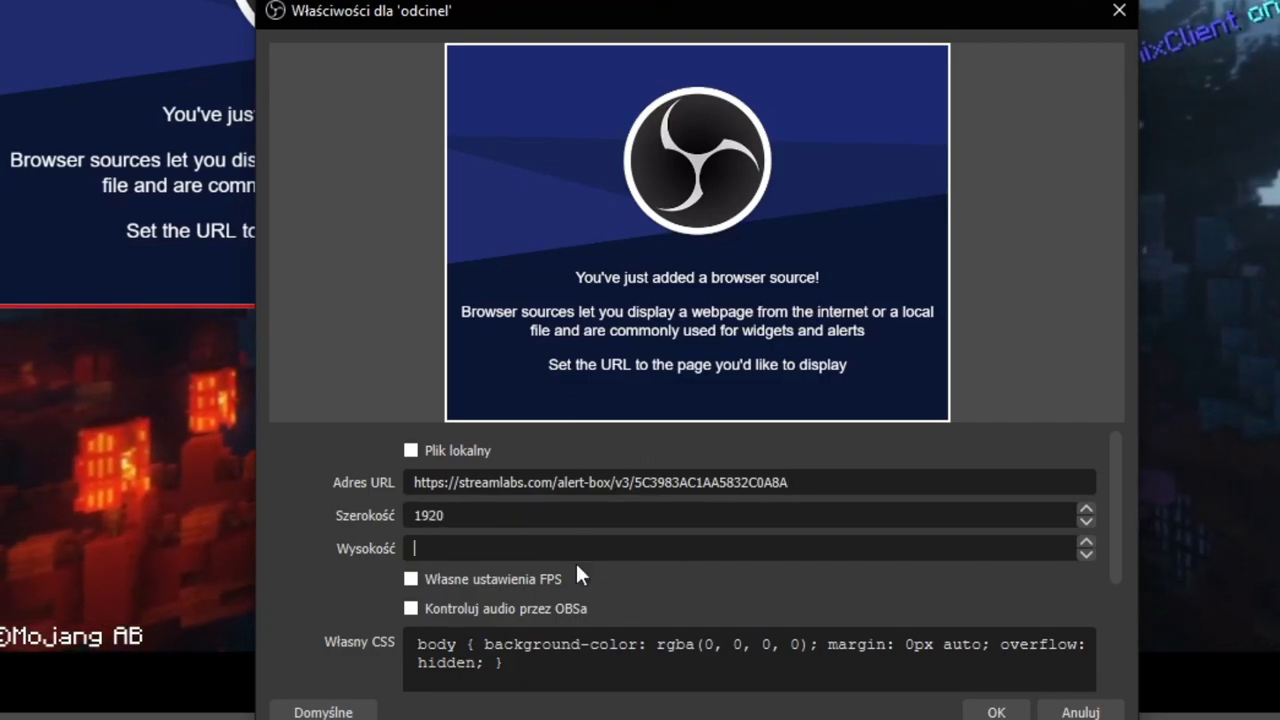
type("1080")
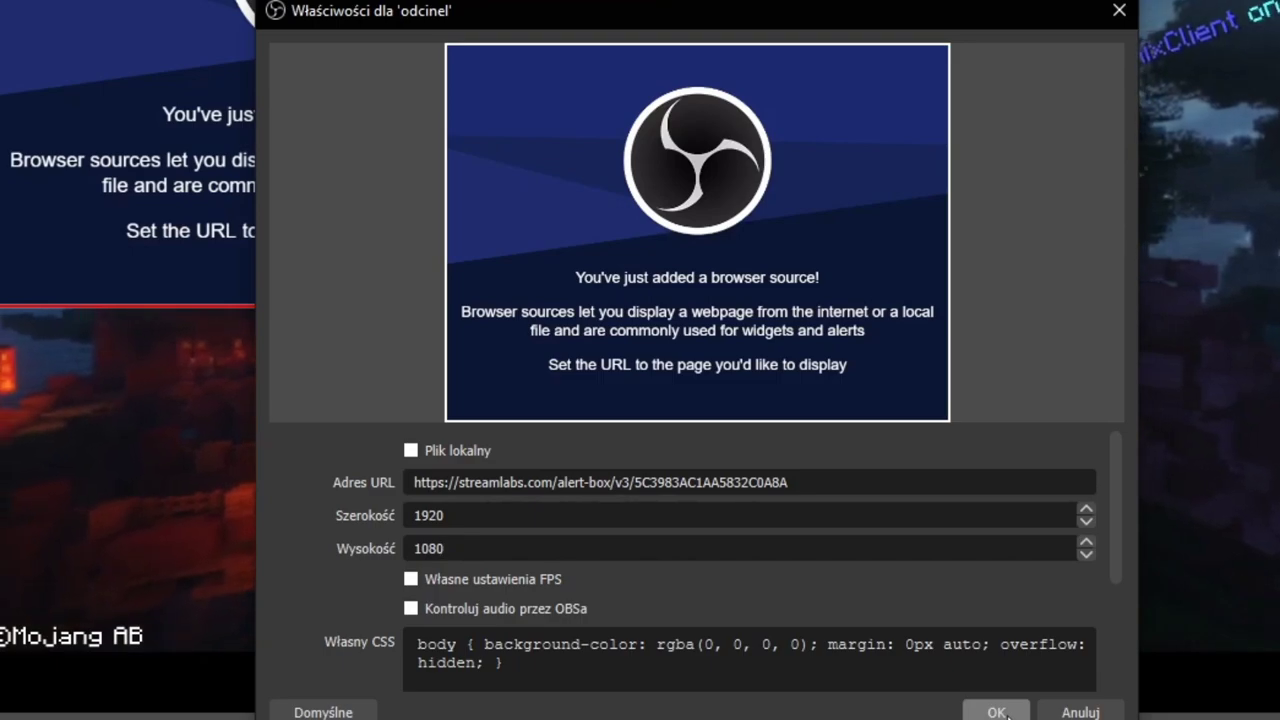
left_click(998, 712)
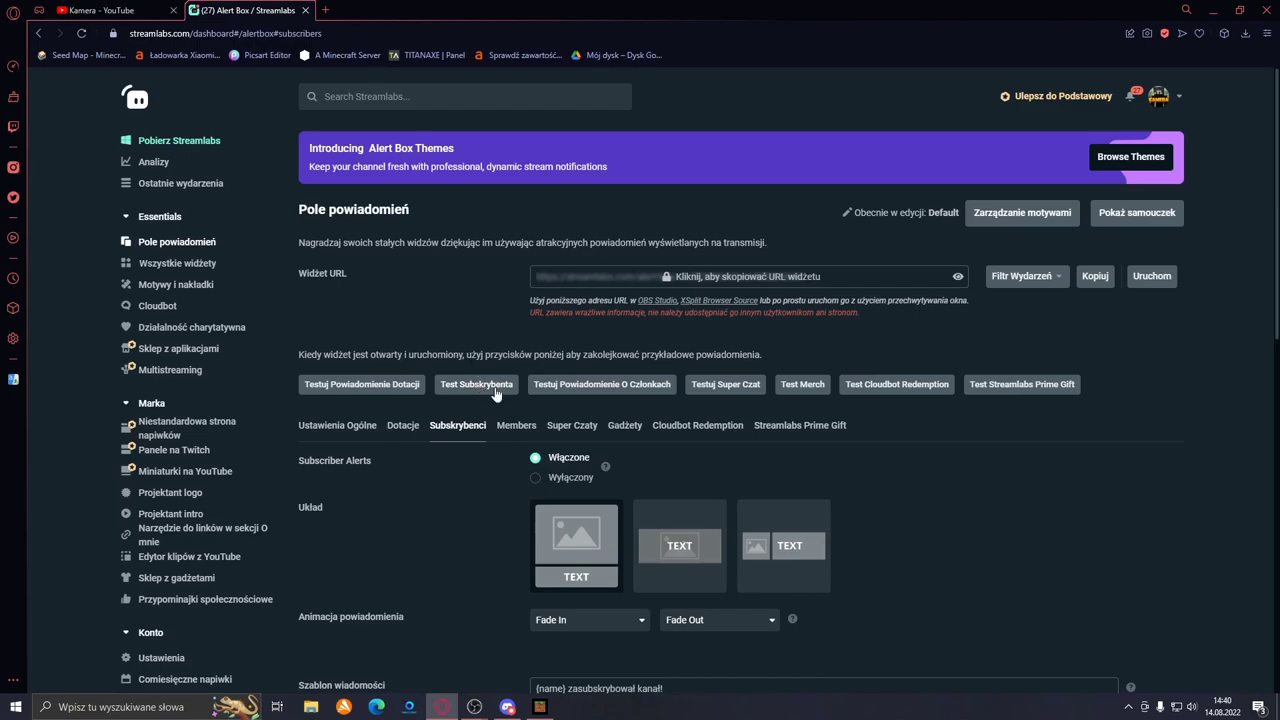
Step: Fire a test subscriber alert, resize the alert source in the OBS preview, then open Wszystkie widżety
left_click(472, 388)
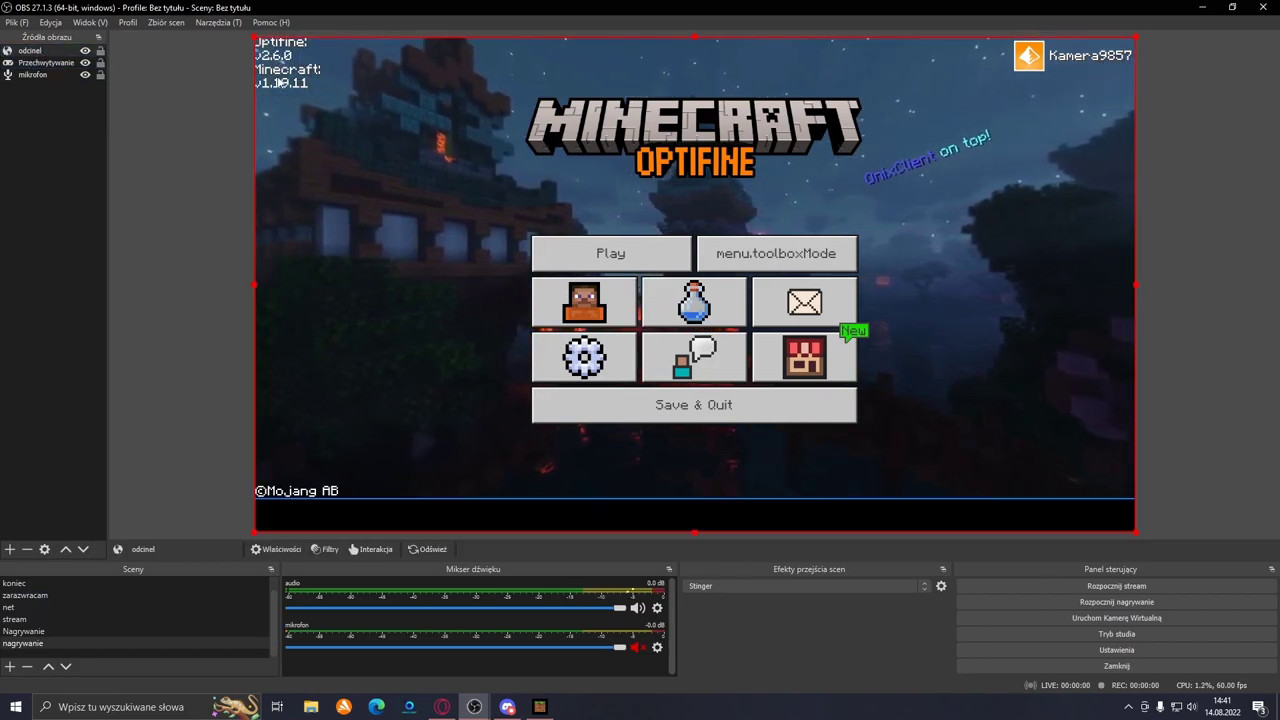
left_click_drag(254, 36, 749, 349)
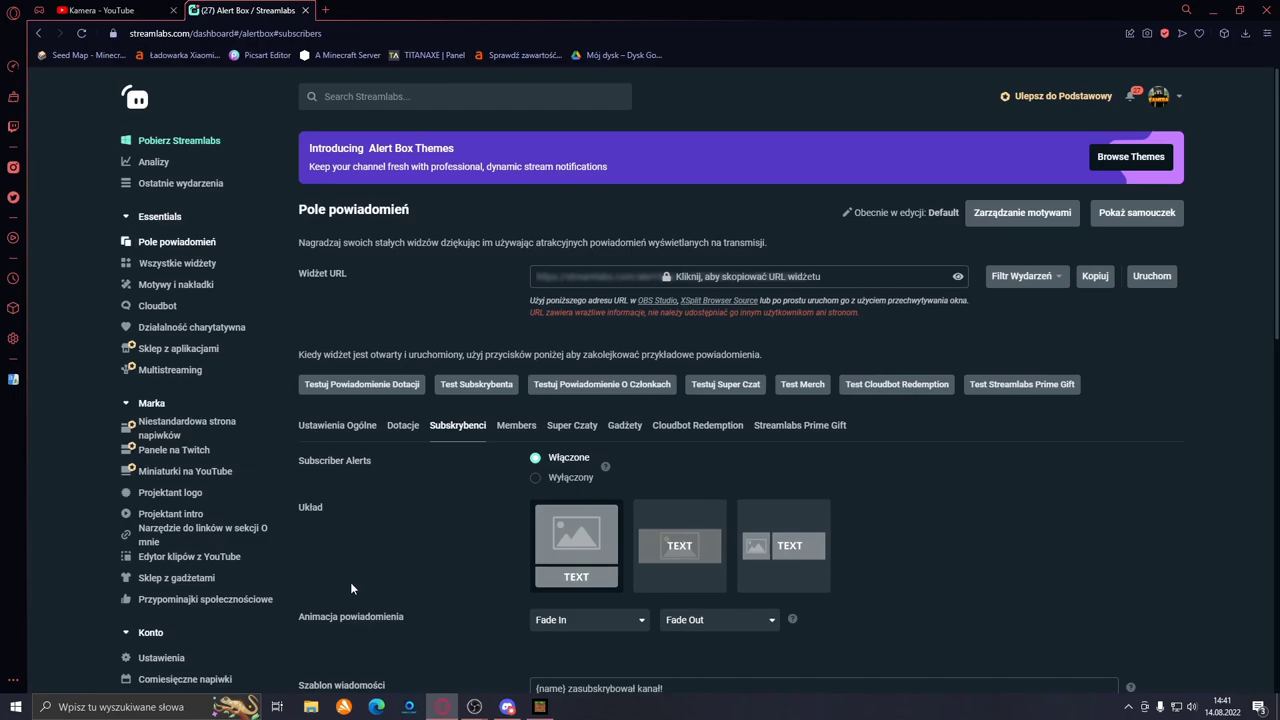
left_click(186, 263)
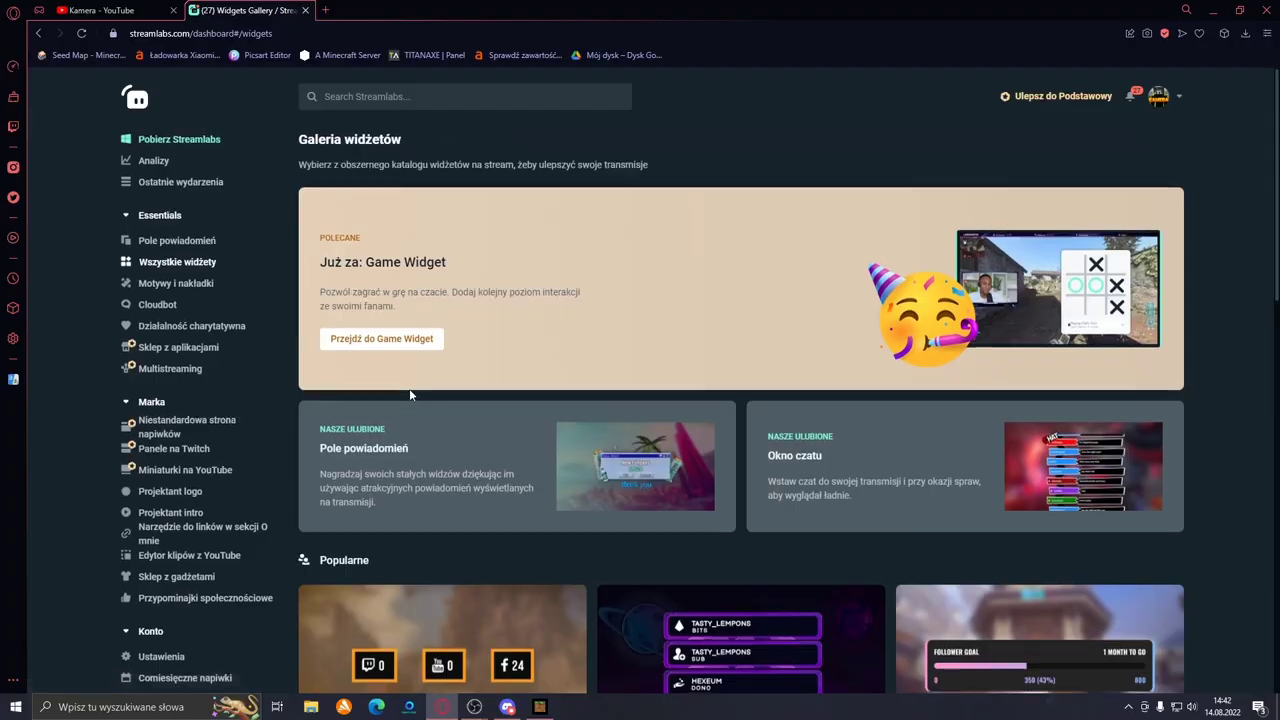
Step: Scroll the widget gallery down to locate the Viewer Count widget
scroll(1000, 648, "down", 4)
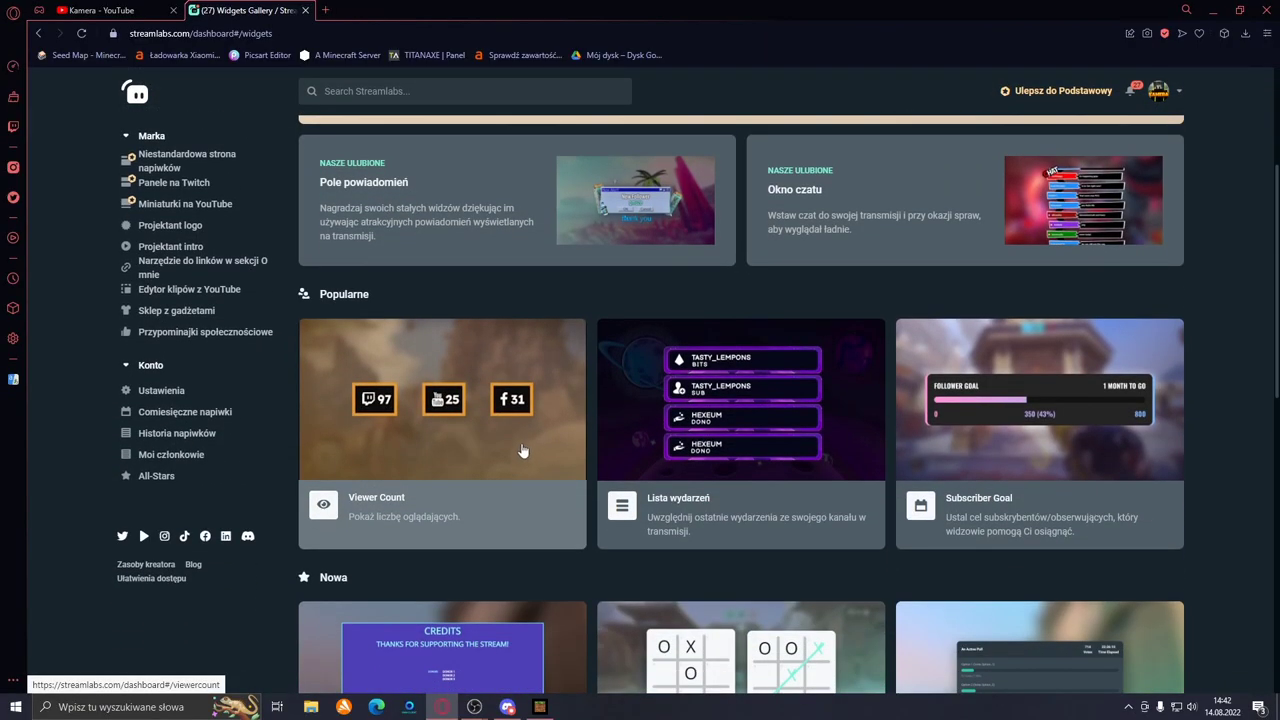
scroll(521, 451, "down", 7)
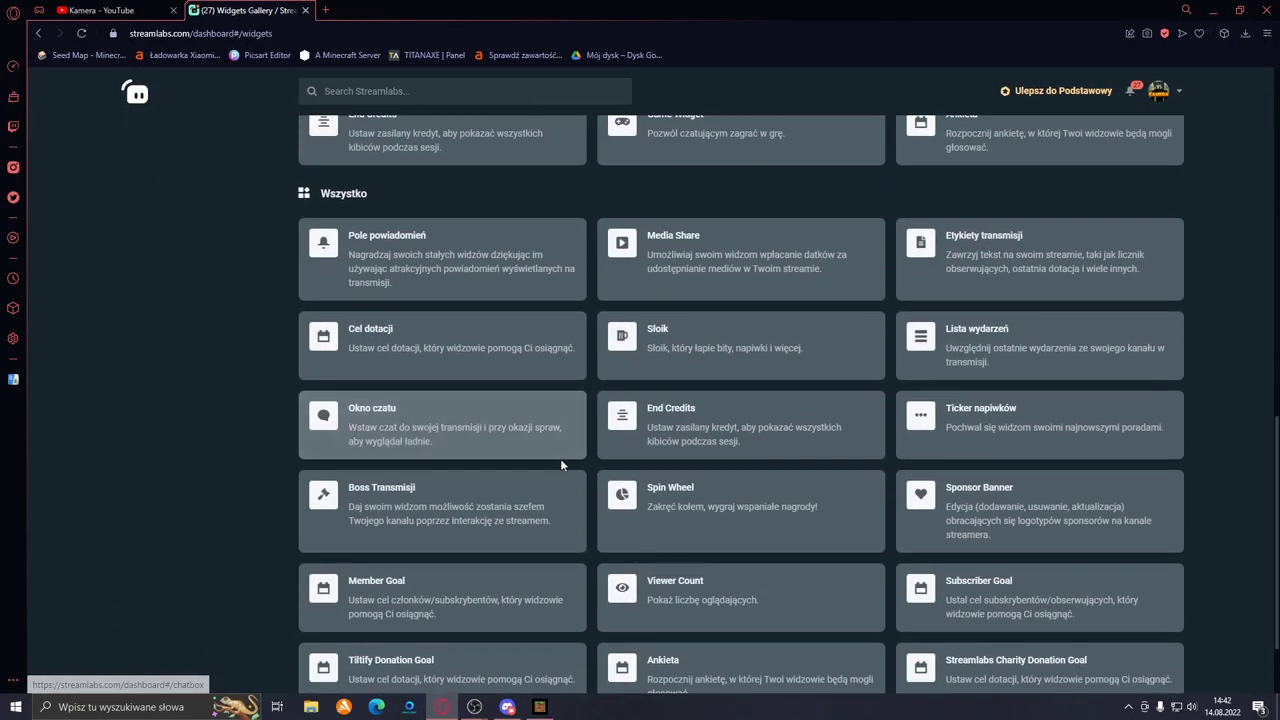
scroll(580, 465, "down", 1)
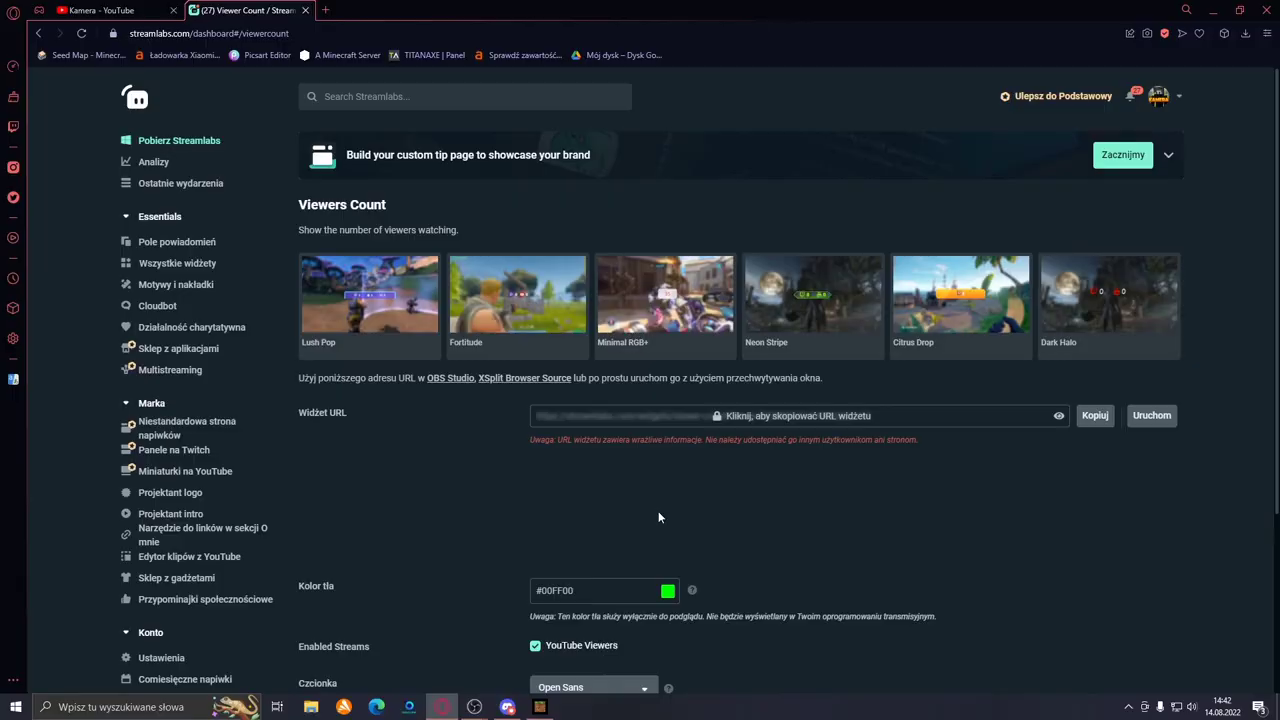
scroll(658, 511, "down", 2)
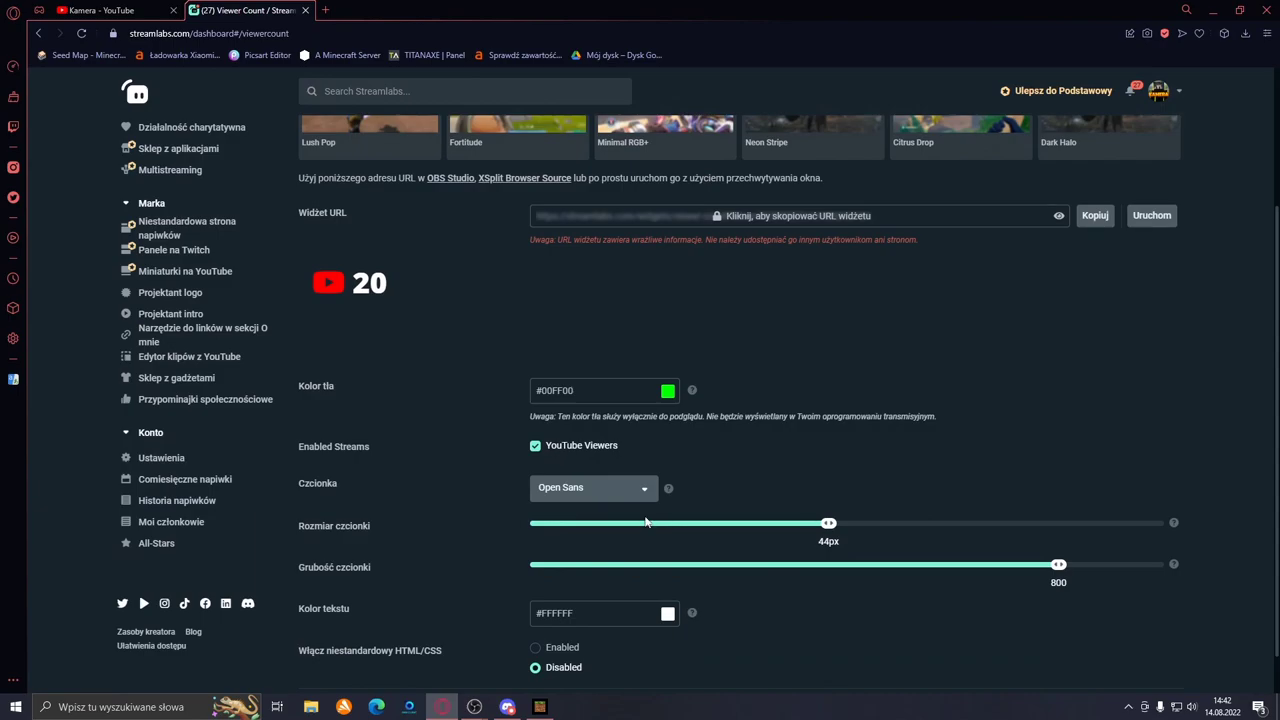
scroll(645, 522, "down", 1)
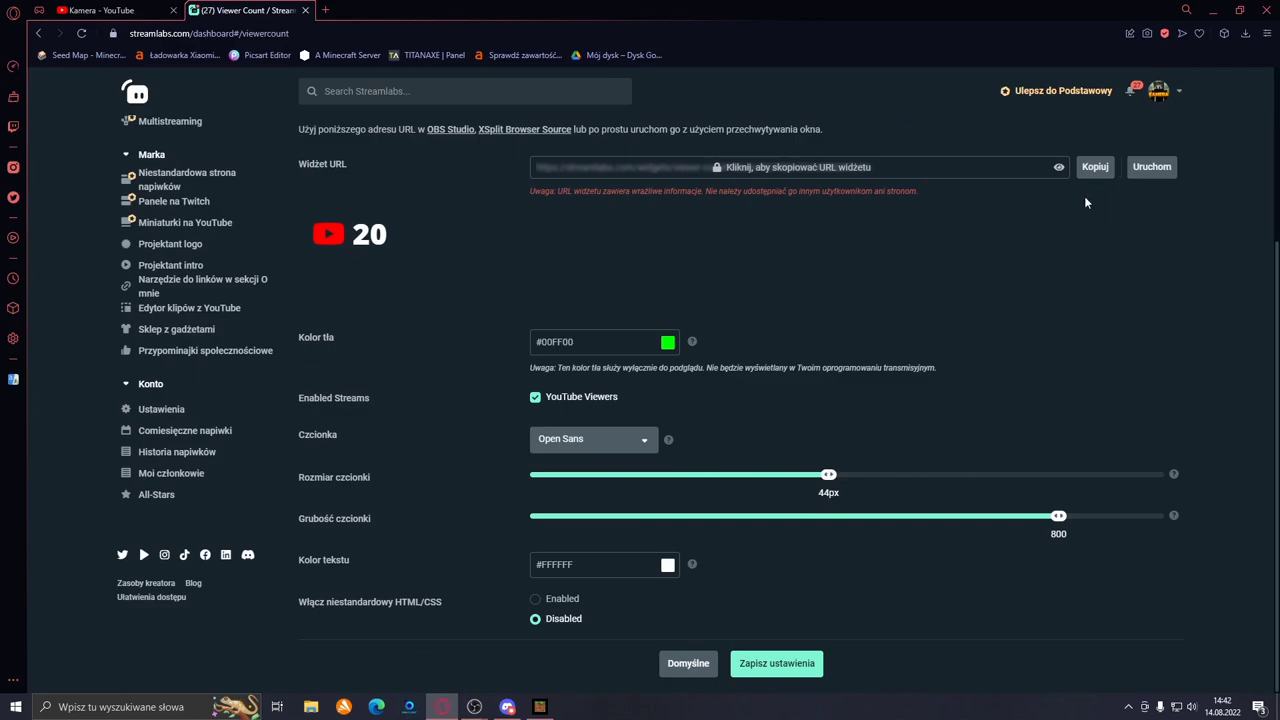
scroll(1085, 188, "up", 4)
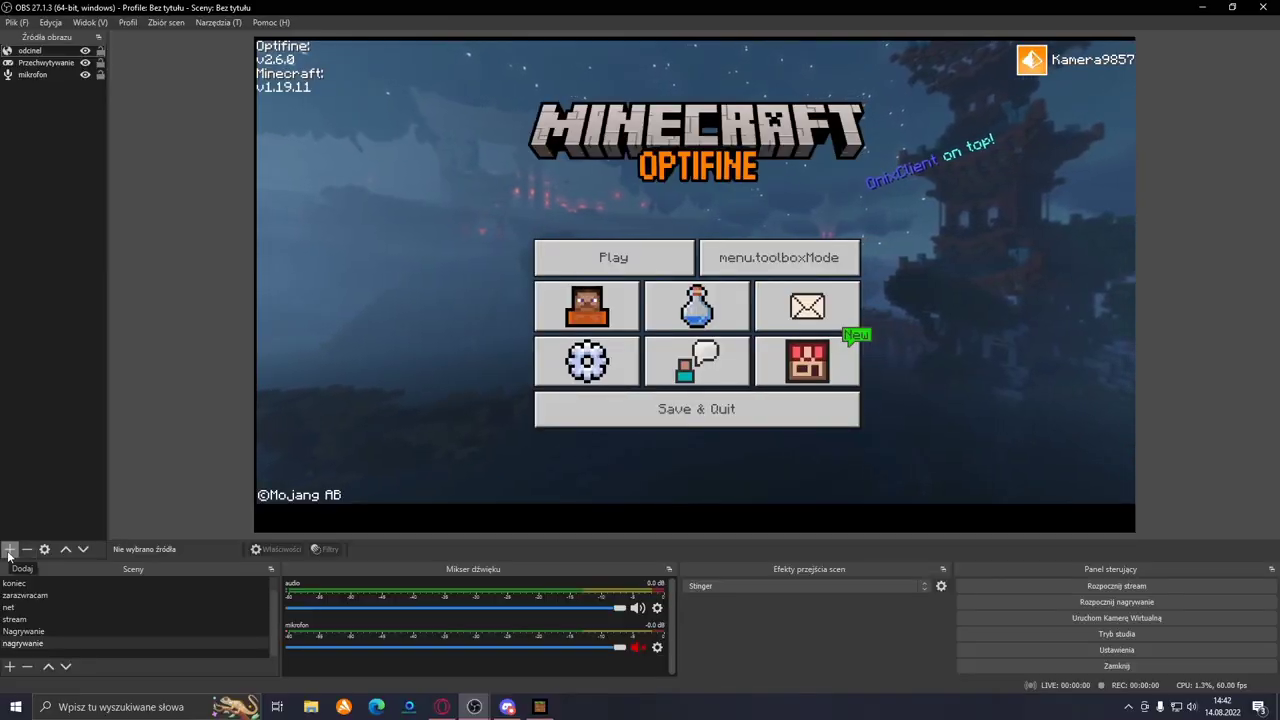
Step: Create browser source 'odcinek2' with the Streamlabs viewer-count widget URL and a 1080 size value
left_click(9, 549)
left_click(40, 445)
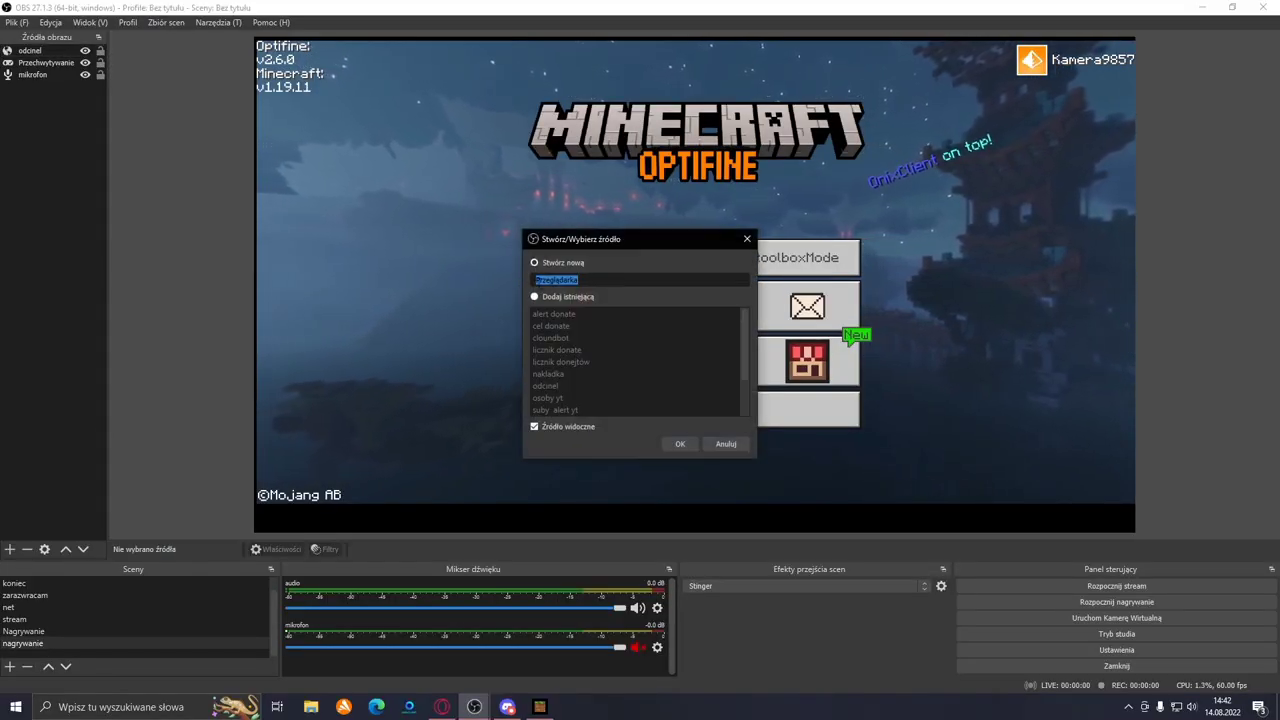
type("odcinek2")
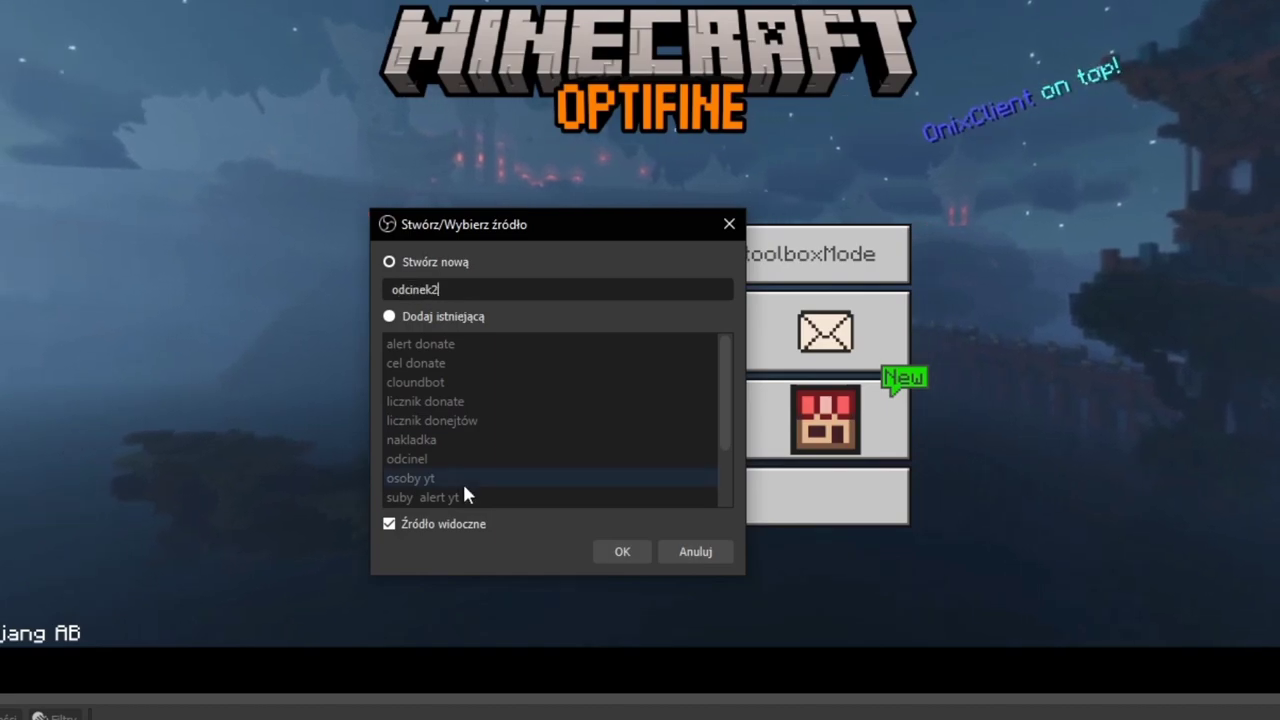
key("Return")
triple_click(553, 493)
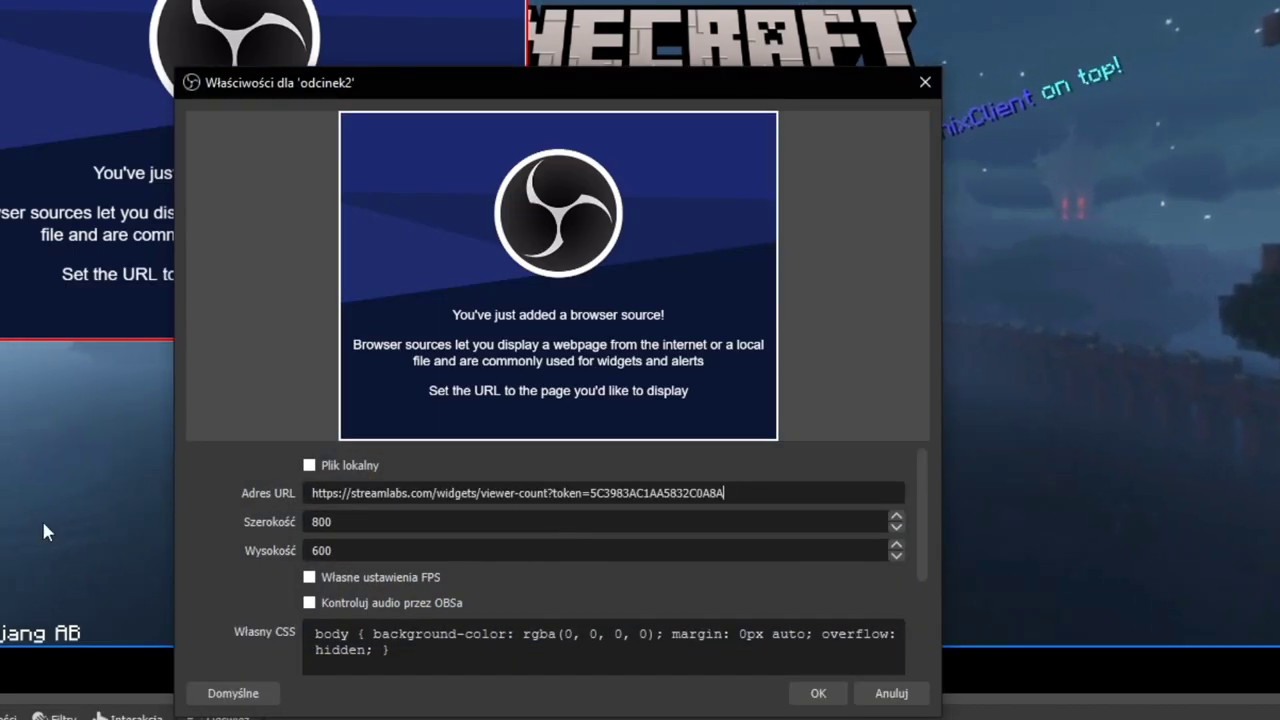
left_click(363, 521)
key("BackSpace")
type("1080")
key("Return")
Step: Shrink the viewer count source to about 83% and crop off its right side
left_click_drag(660, 230, 1279, 505)
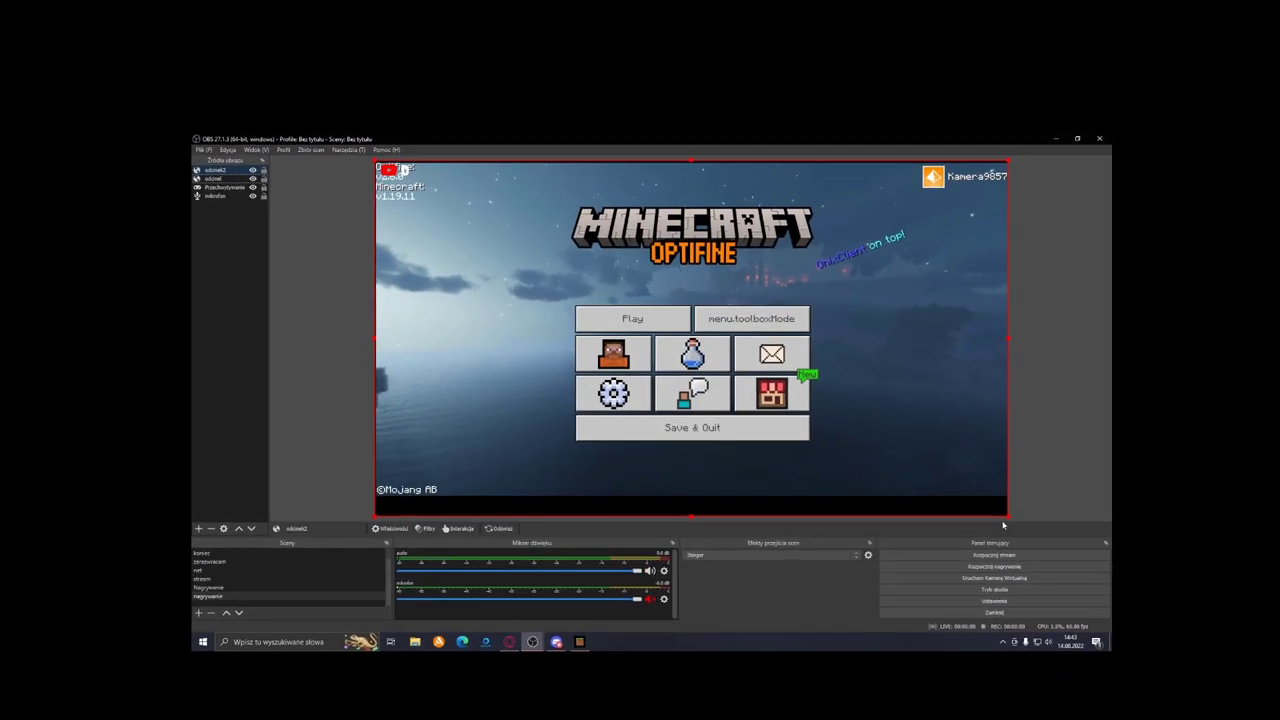
left_click_drag(1029, 519, 951, 481)
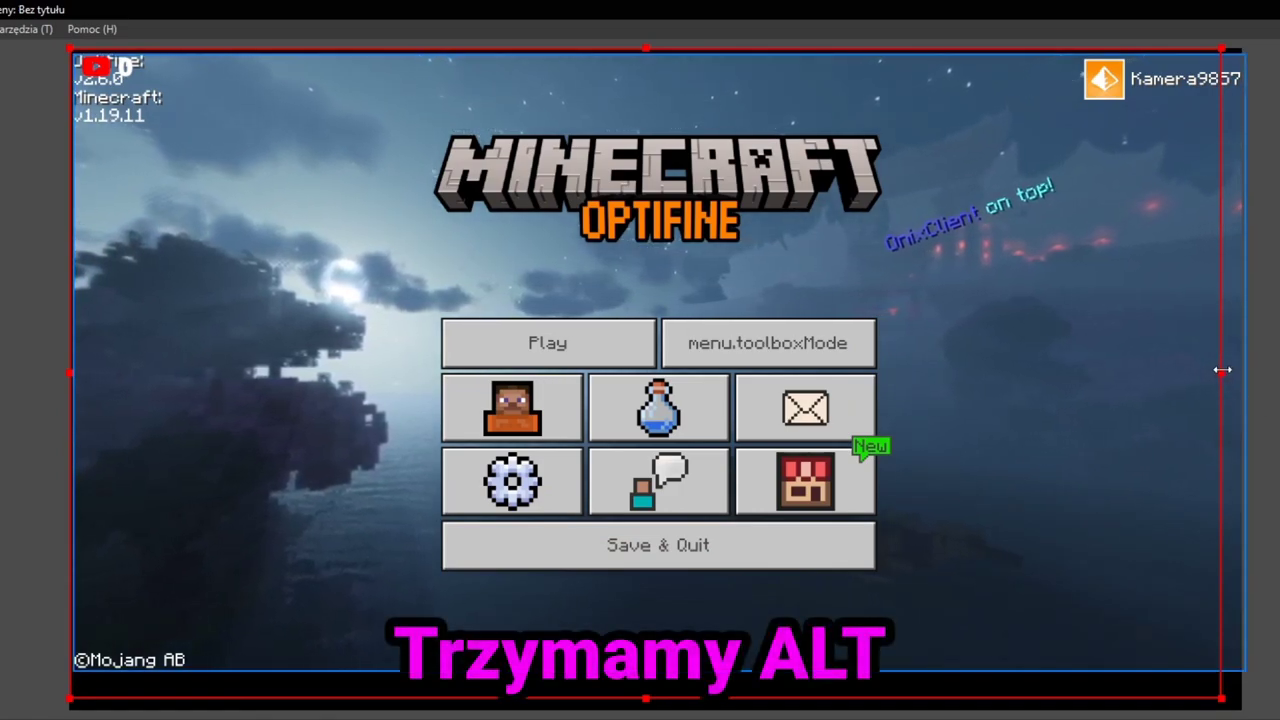
left_click_drag(1222, 370, 157, 353)
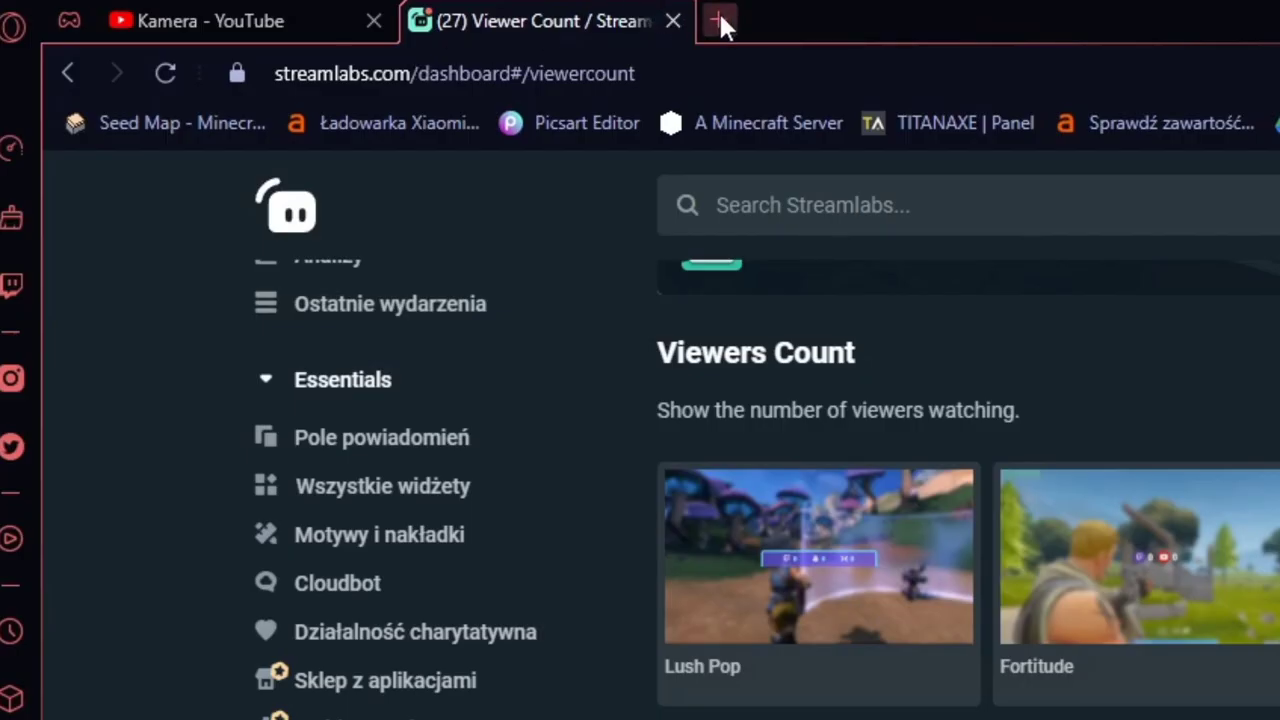
Step: In a new browser tab, search Google for socialblade and open the SocialBlade.com result
left_click(720, 18)
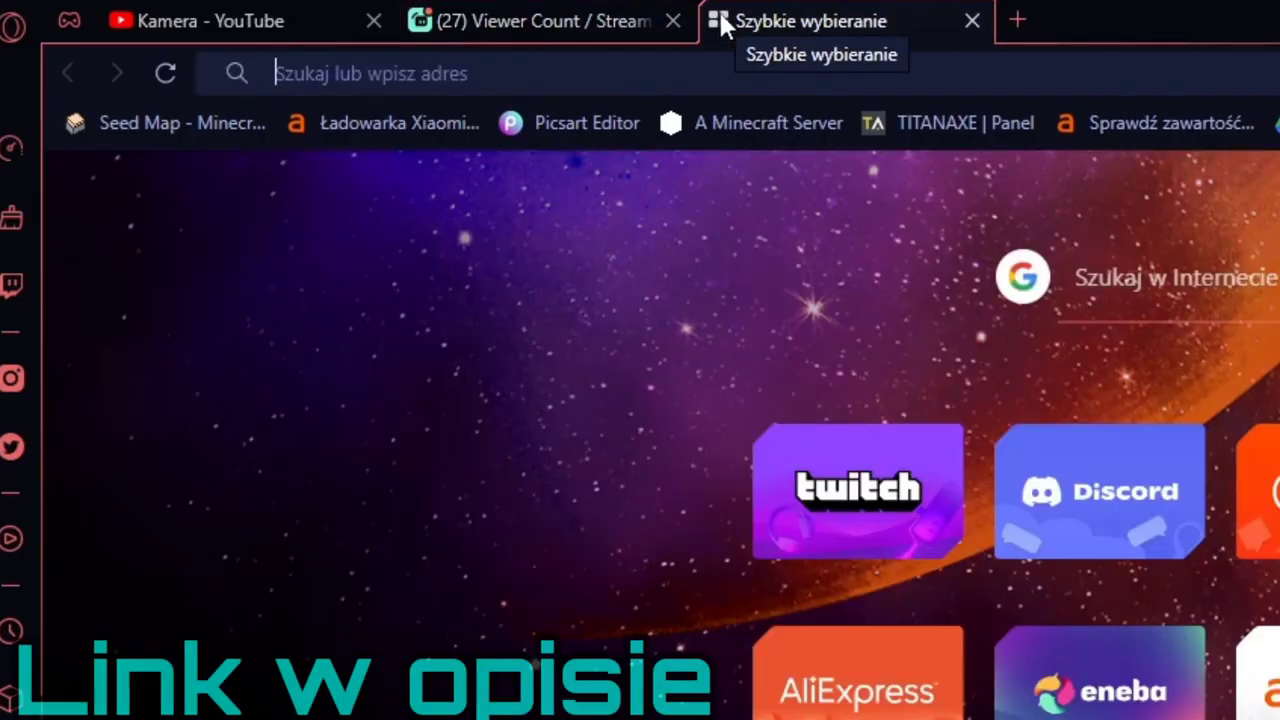
type("s")
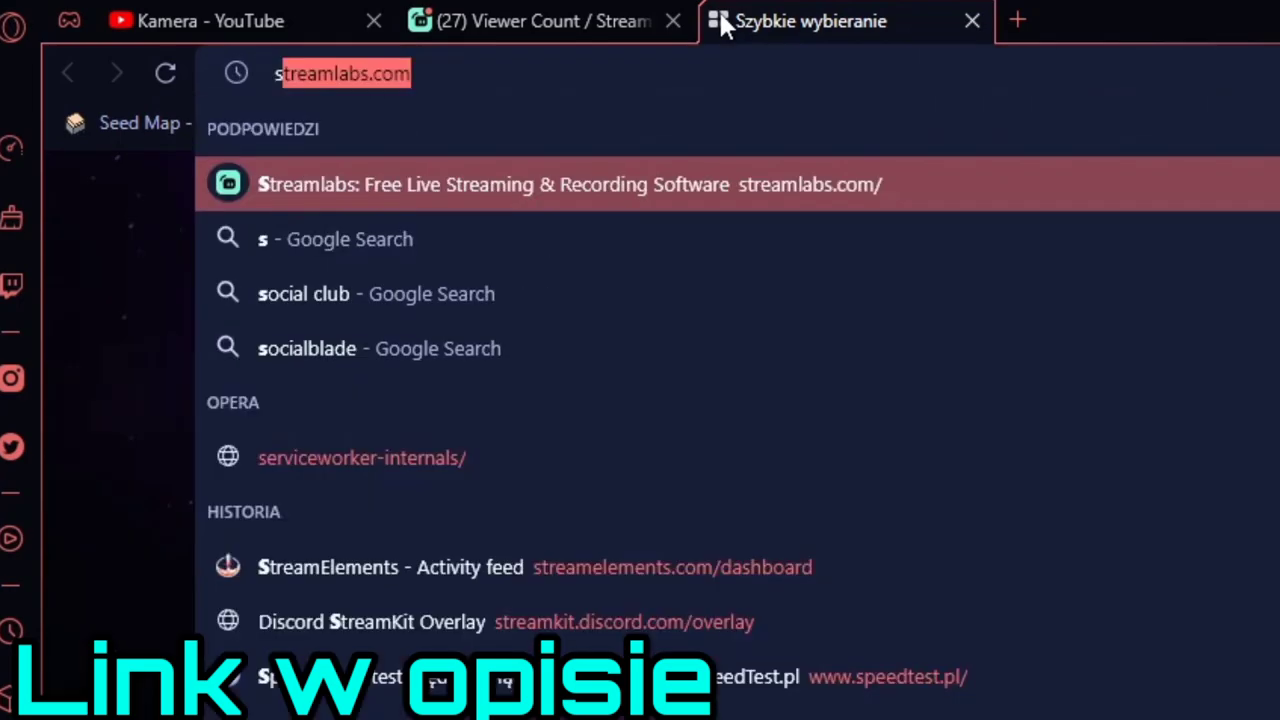
type("ocialblade")
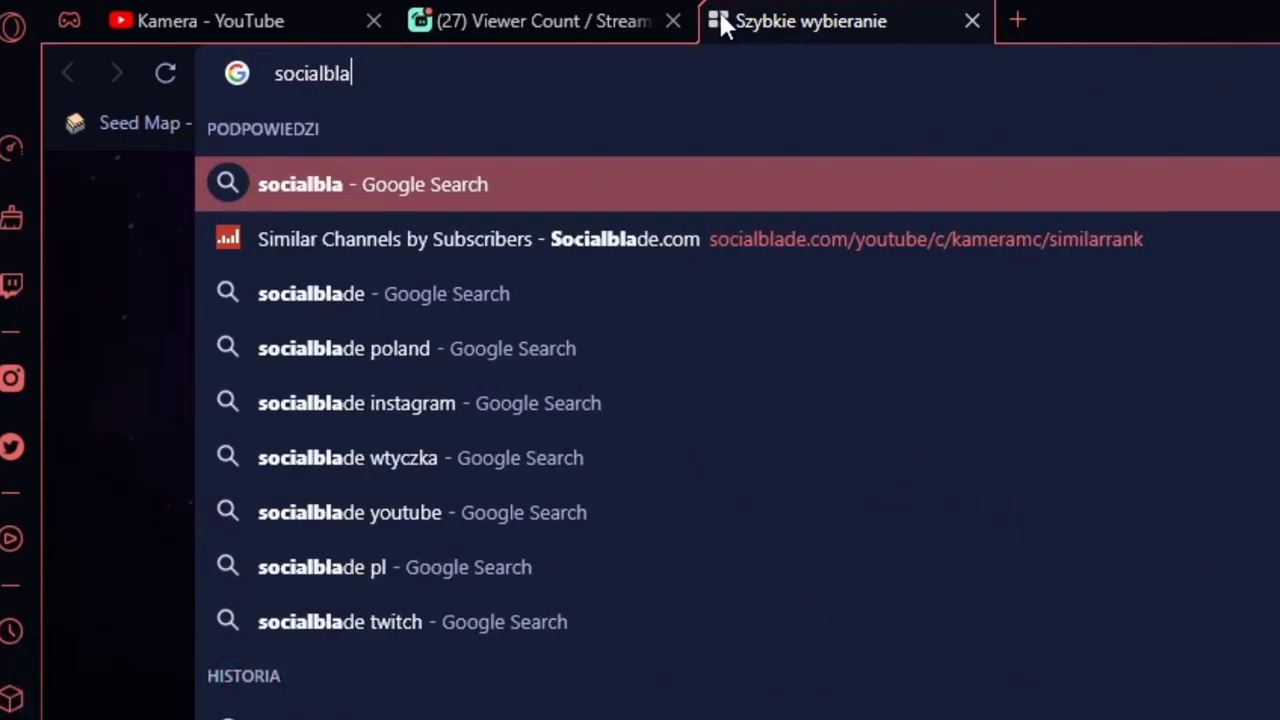
key("Return")
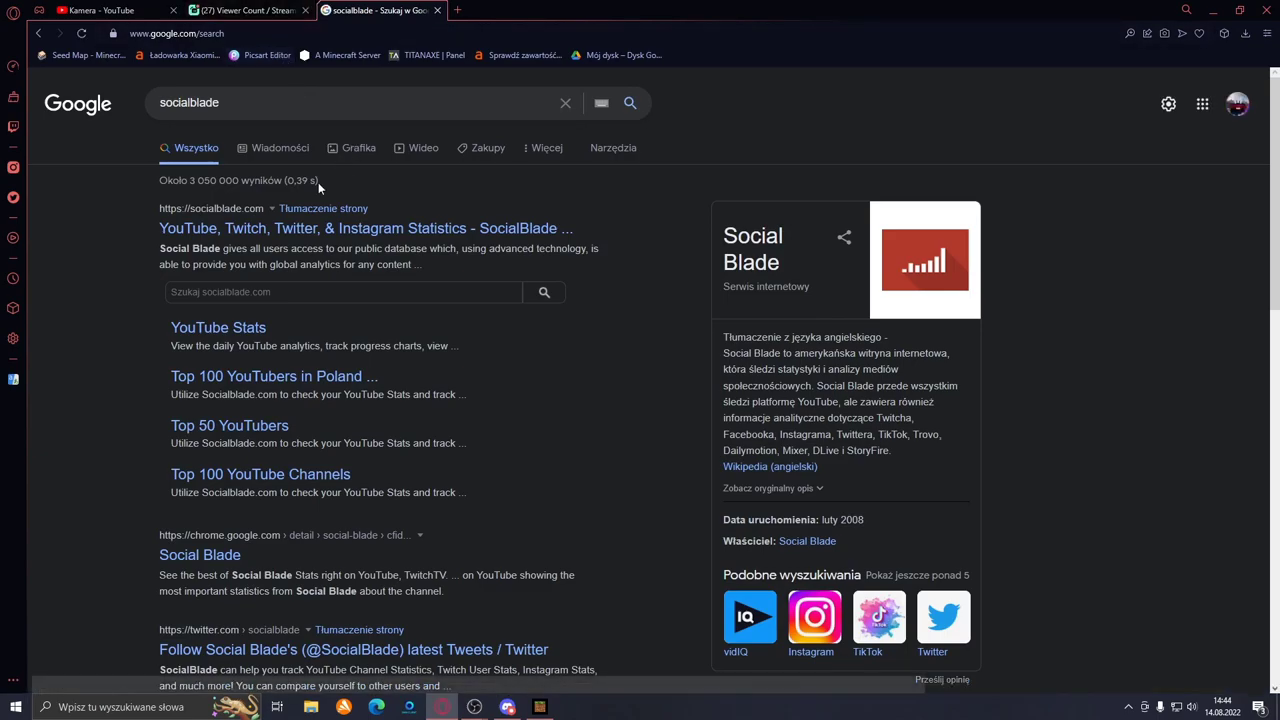
left_click(231, 229)
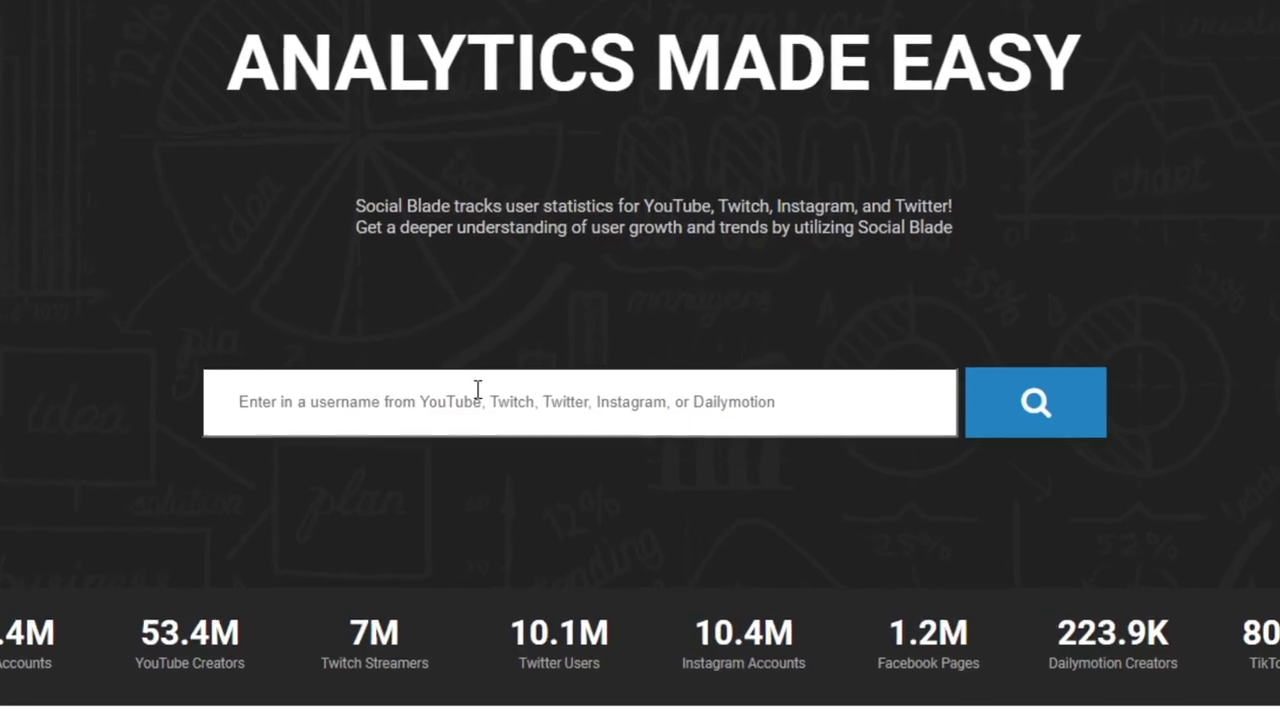
Step: Look up the pasted channel URL, open its live subscriber count page (1,450), and copy the address
left_click(478, 400)
type("https://www.youtube.com/channel/UCDTNt6a19FTIZPJIo6QC4-g")
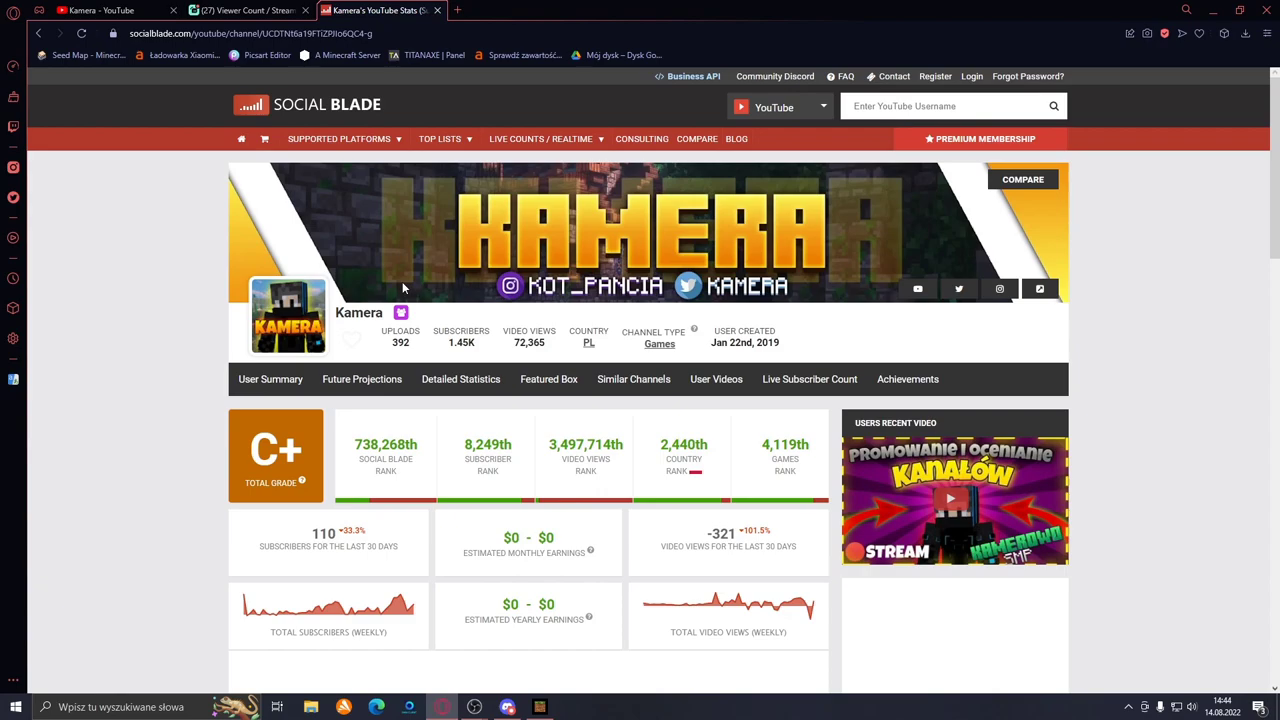
scroll(765, 405, "down", 1)
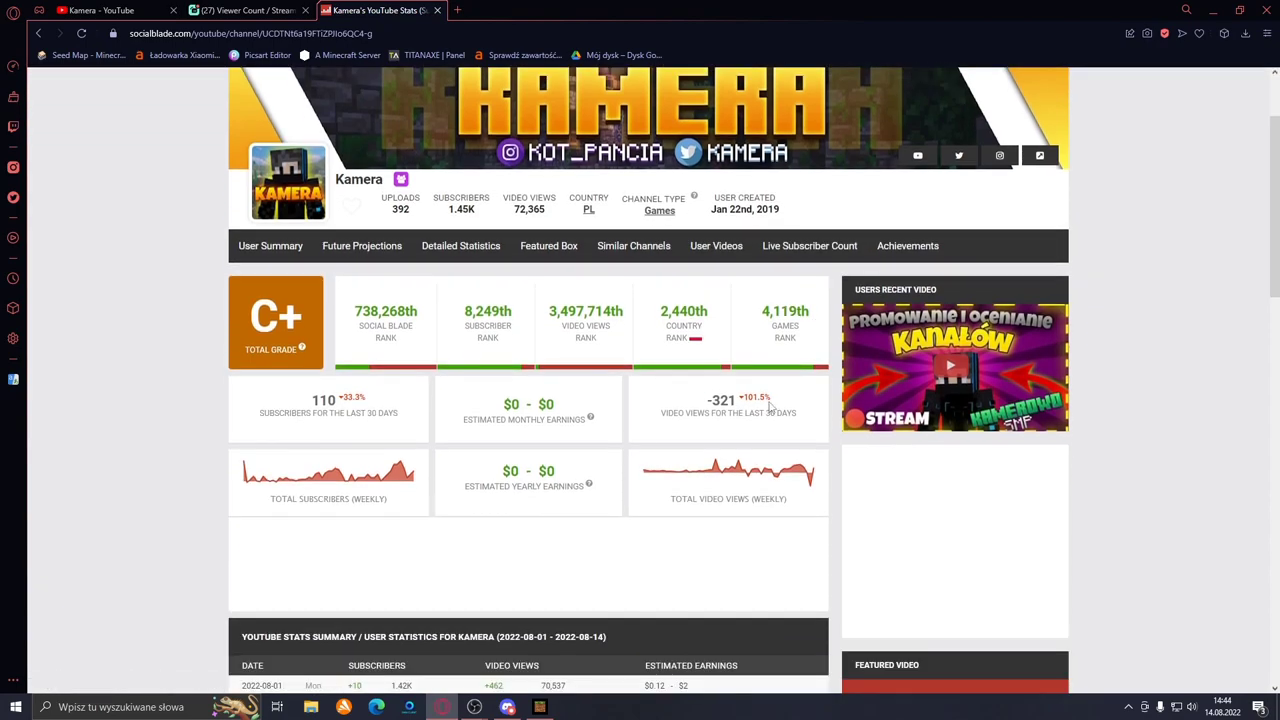
scroll(765, 405, "up", 1)
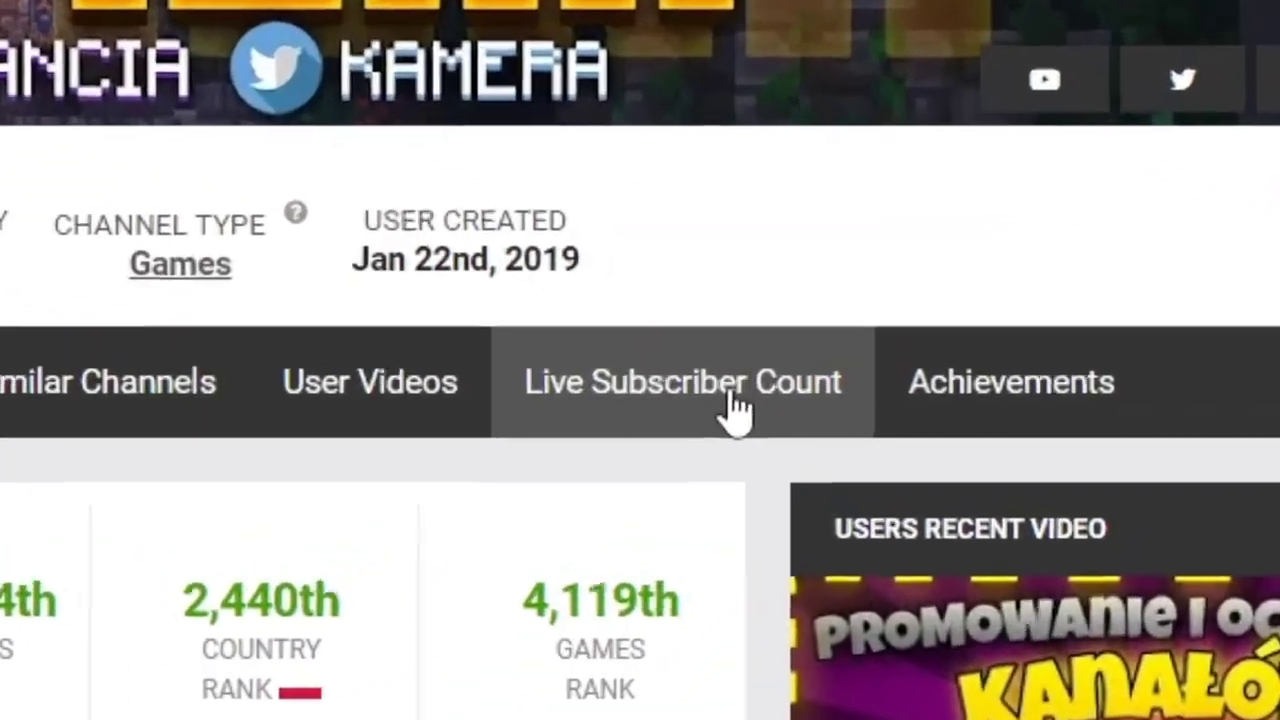
left_click(803, 385)
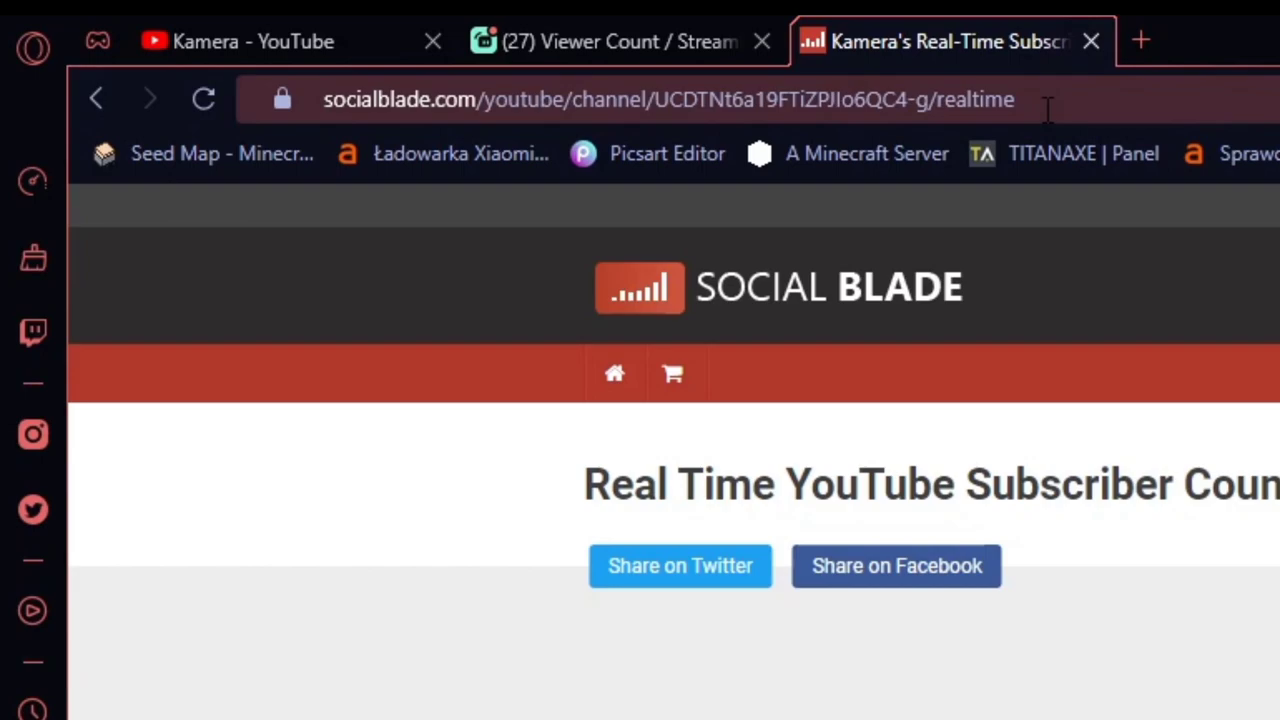
left_click(1047, 105)
key("ctrl+c")
right_click(942, 97)
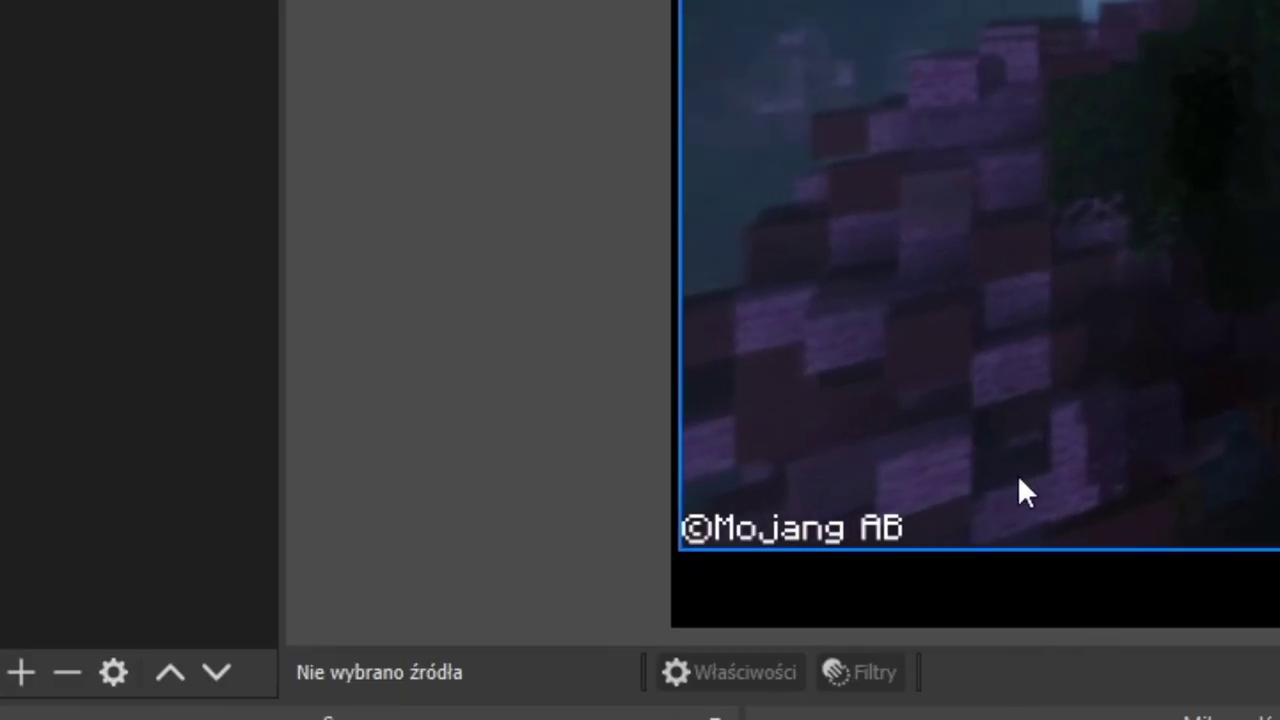
Step: Create a new Browser source named odcinek3
left_click(14, 664)
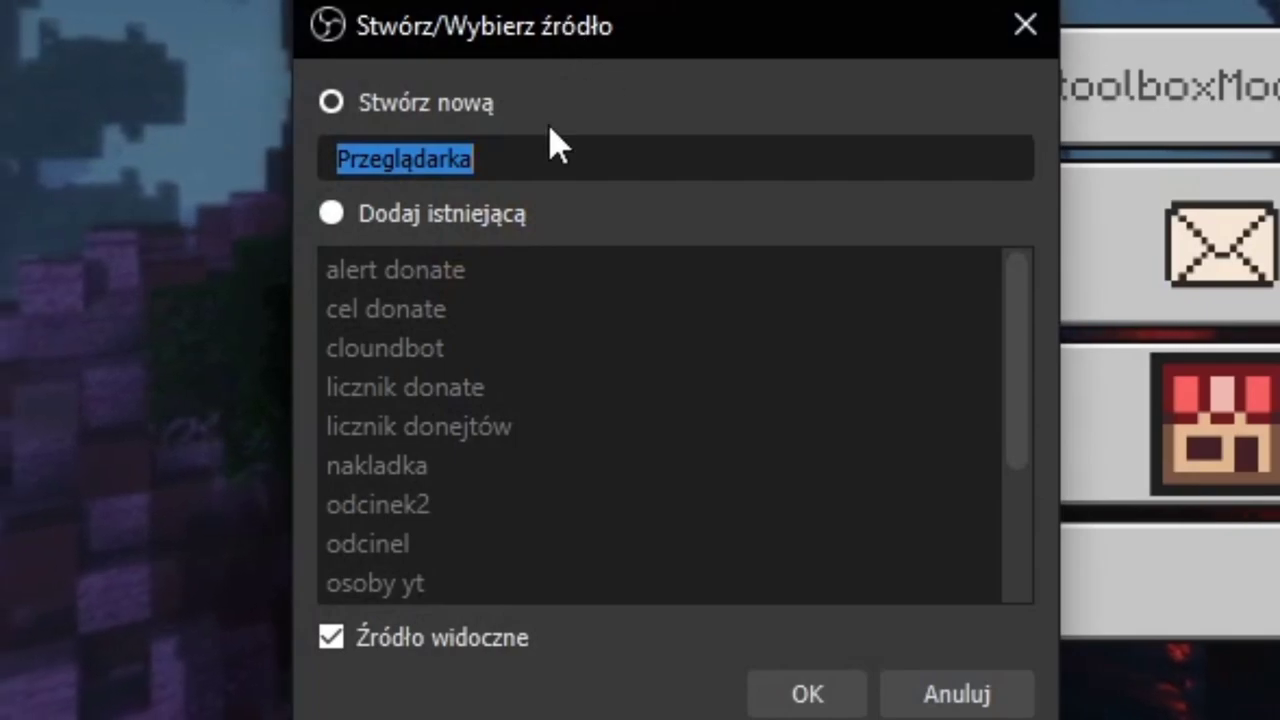
key("BackSpace")
type("odcinek")
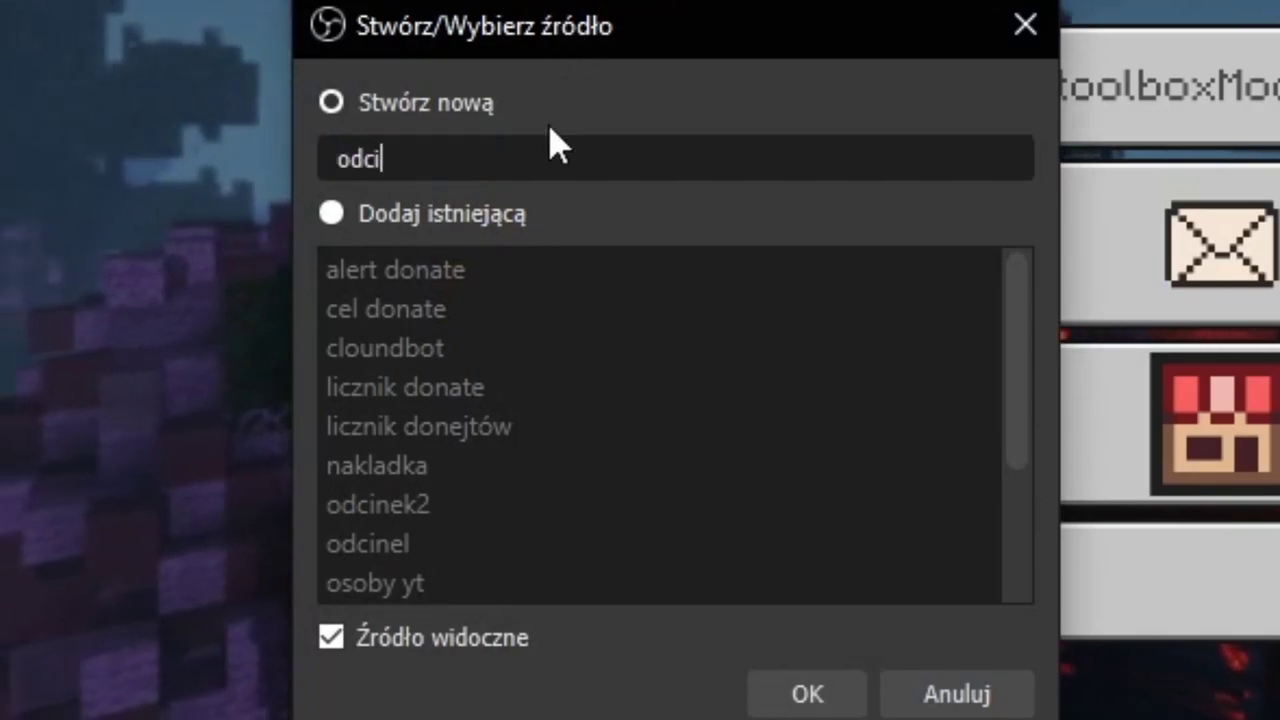
type("3")
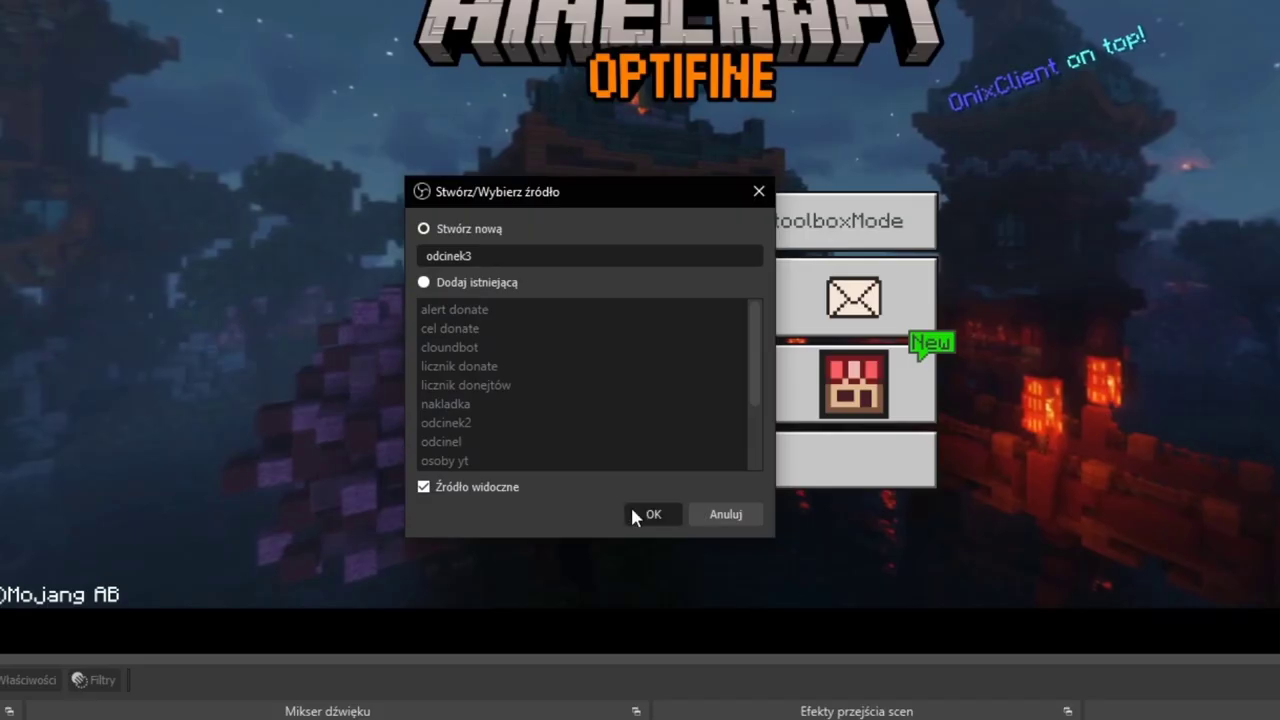
left_click(807, 694)
Step: Set odcinek3's URL to the copied live subscriber count address, sized 1920×1080
triple_click(575, 457)
key("ctrl+v")
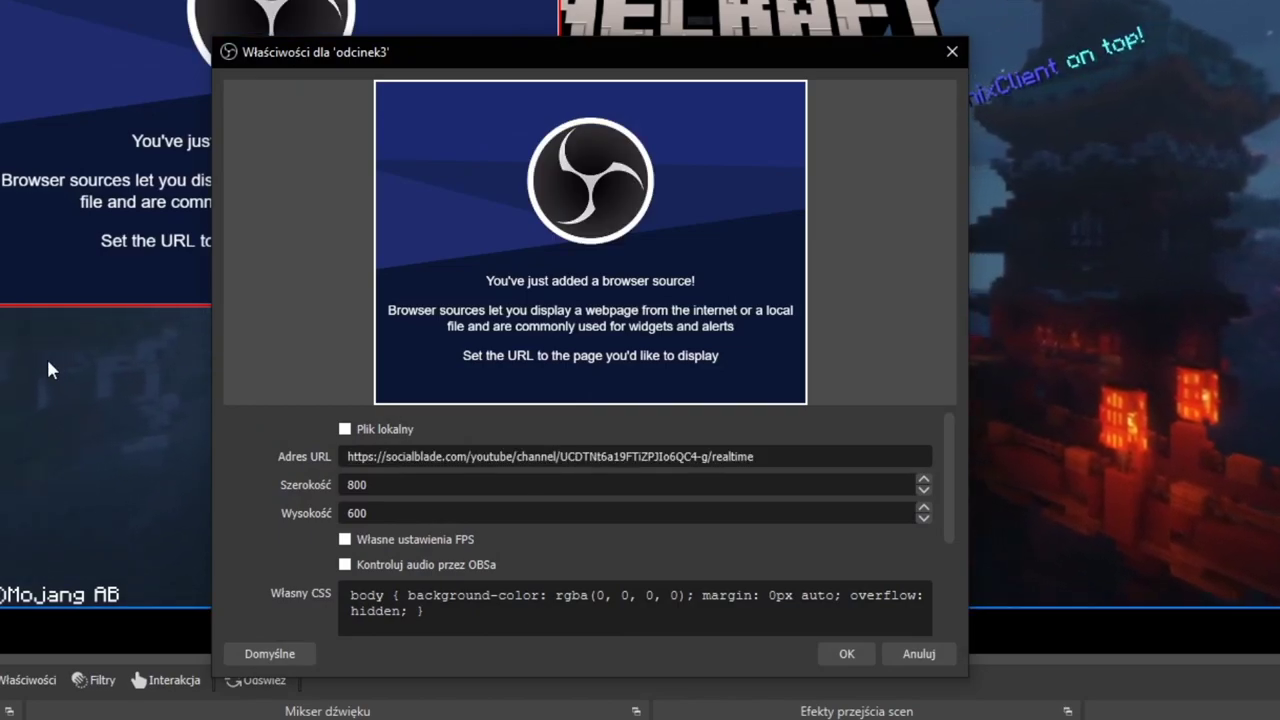
key("Tab")
type("192")
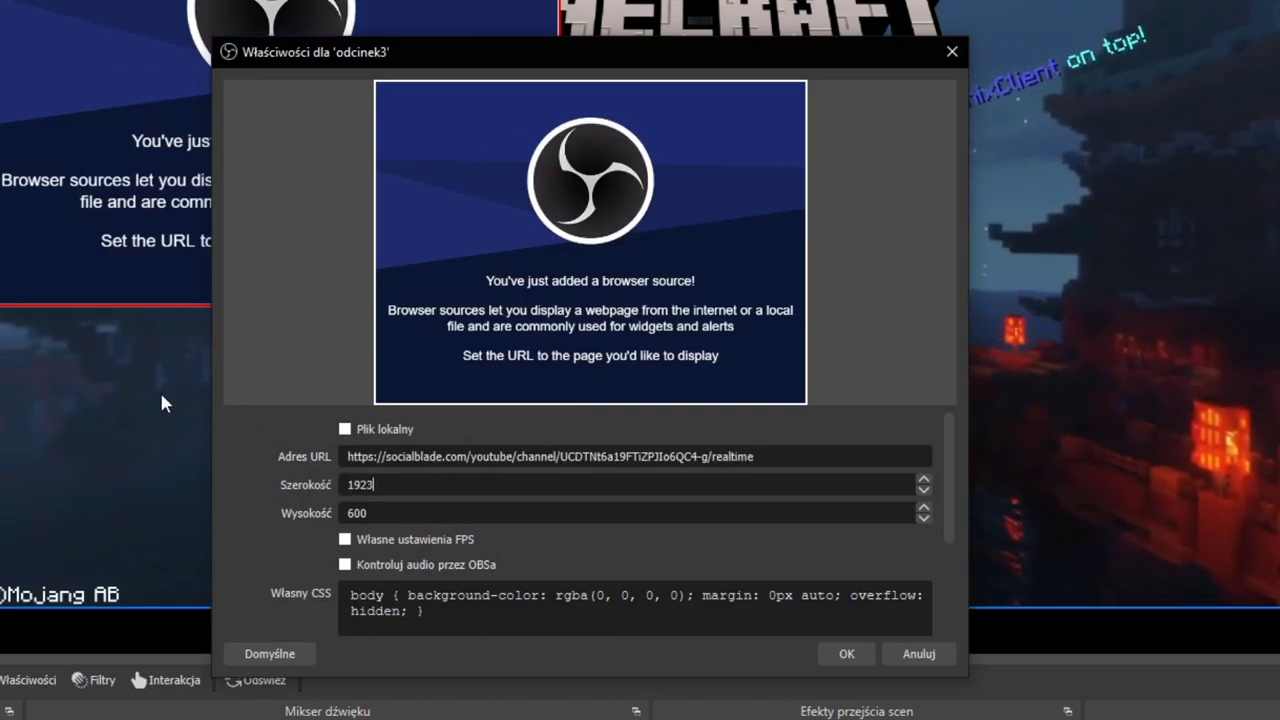
type("0")
key("Tab")
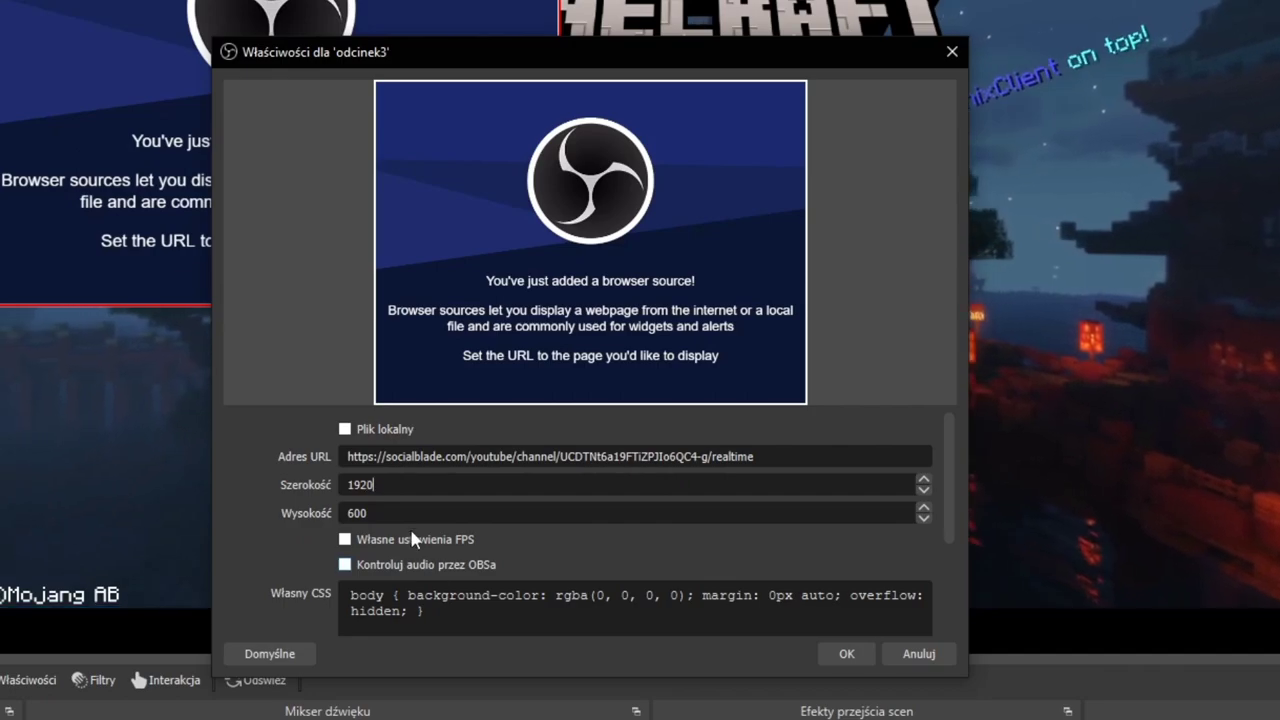
key("BackSpace")
type("1080")
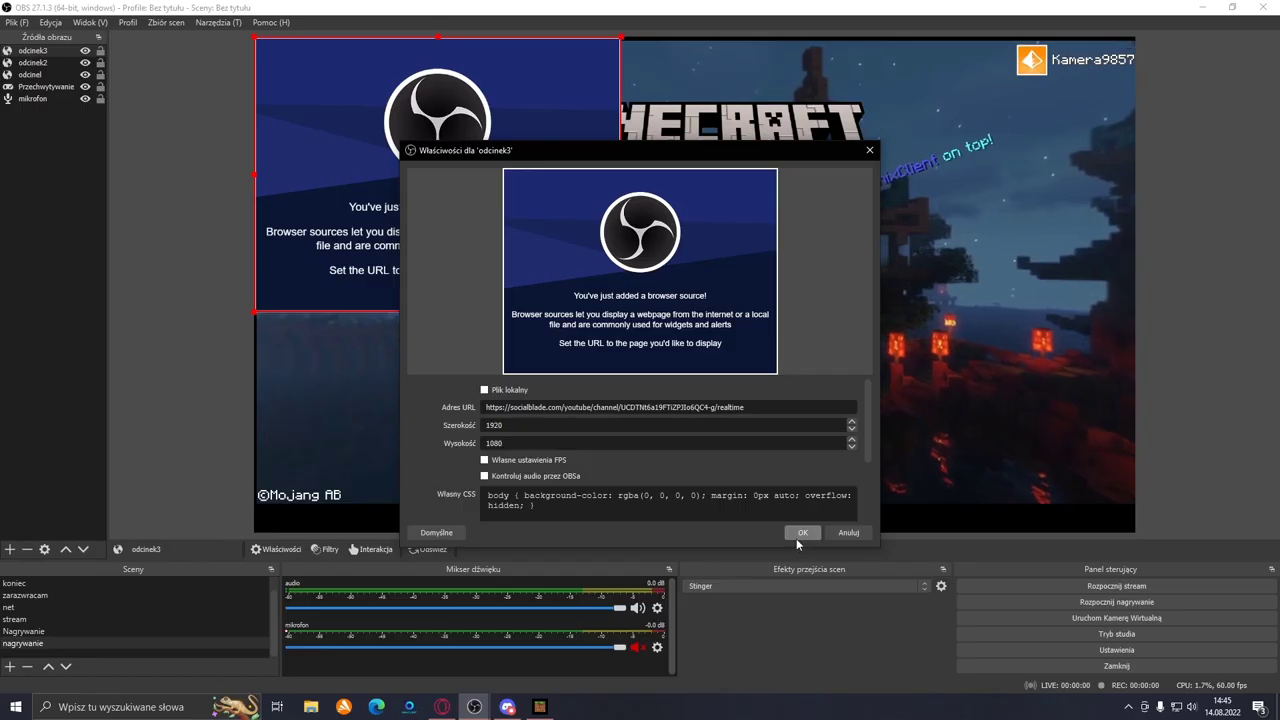
left_click(846, 653)
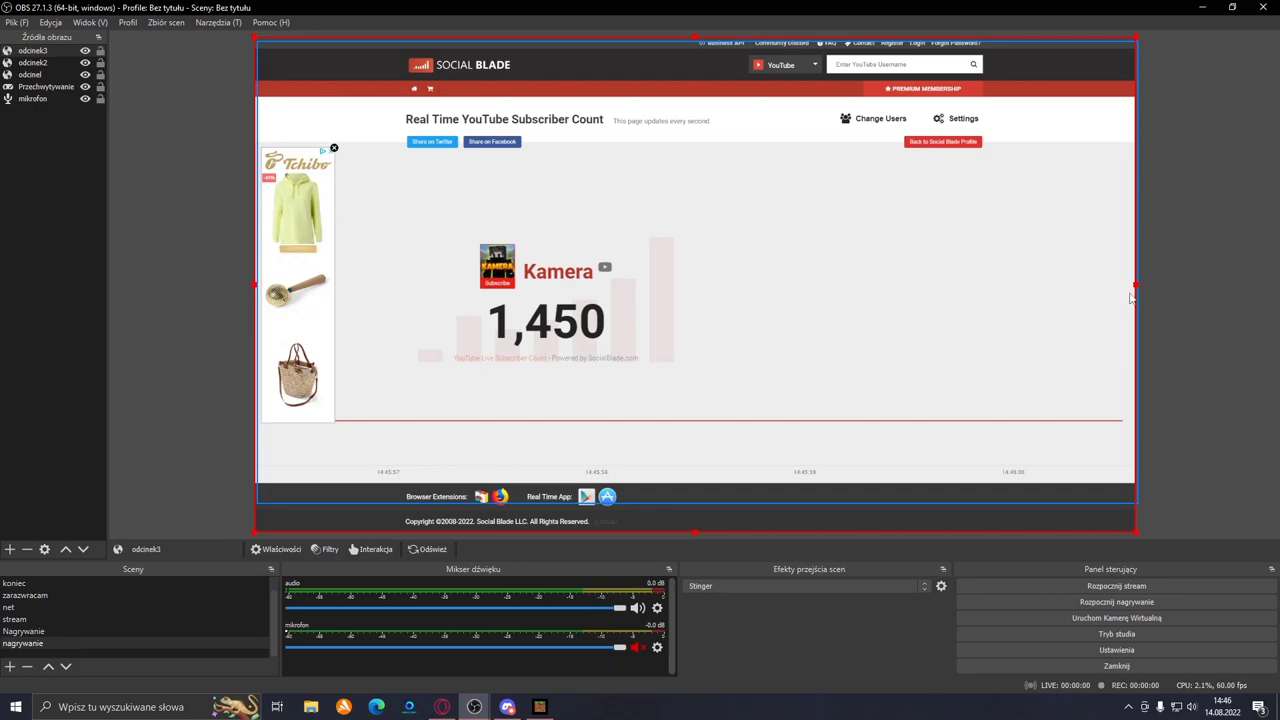
Step: Shrink the Social Blade source and crop away all sides except the 1,450 counter
left_click_drag(1137, 532, 897, 415)
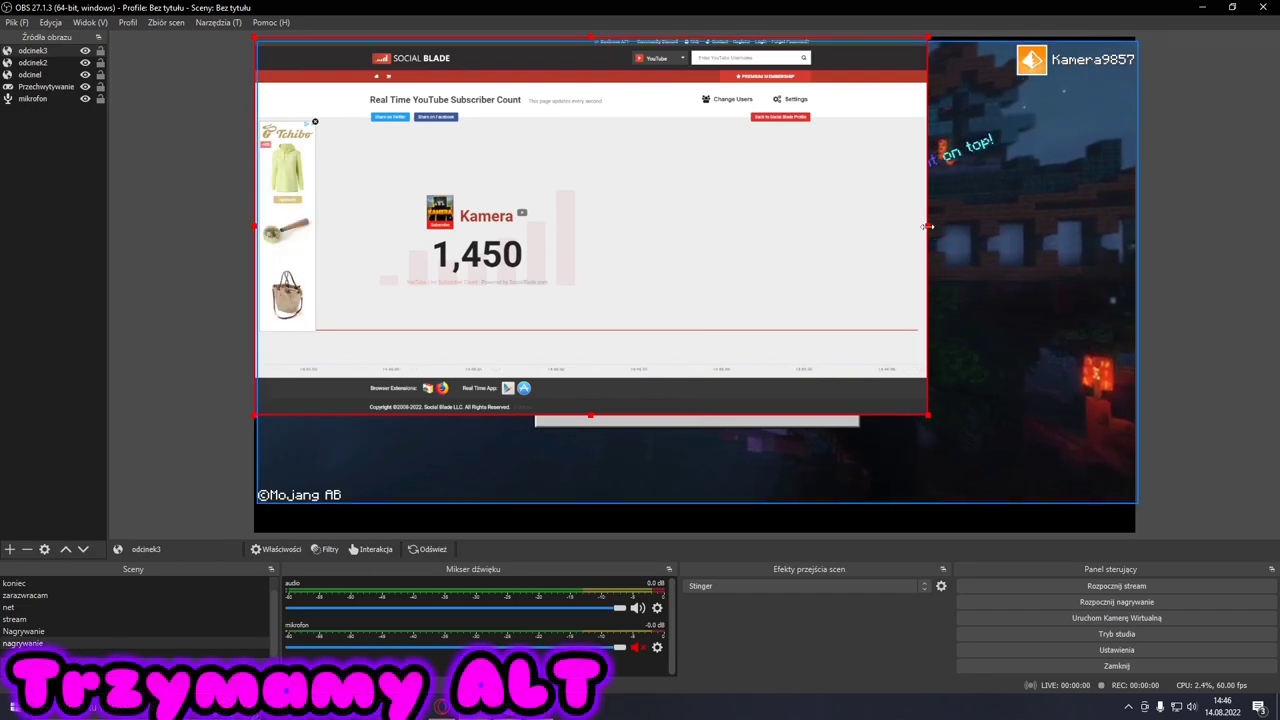
left_click_drag(928, 227, 525, 304)
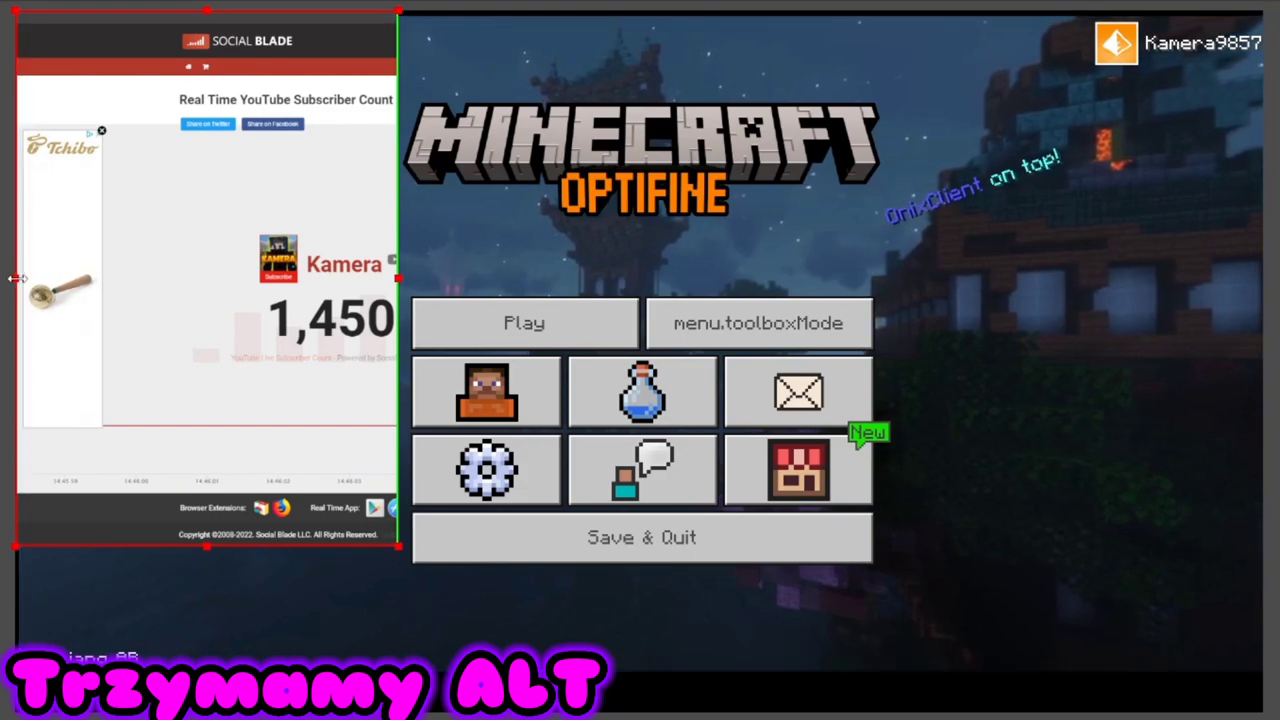
left_click_drag(257, 226, 316, 269)
left_click_drag(103, 339, 261, 339)
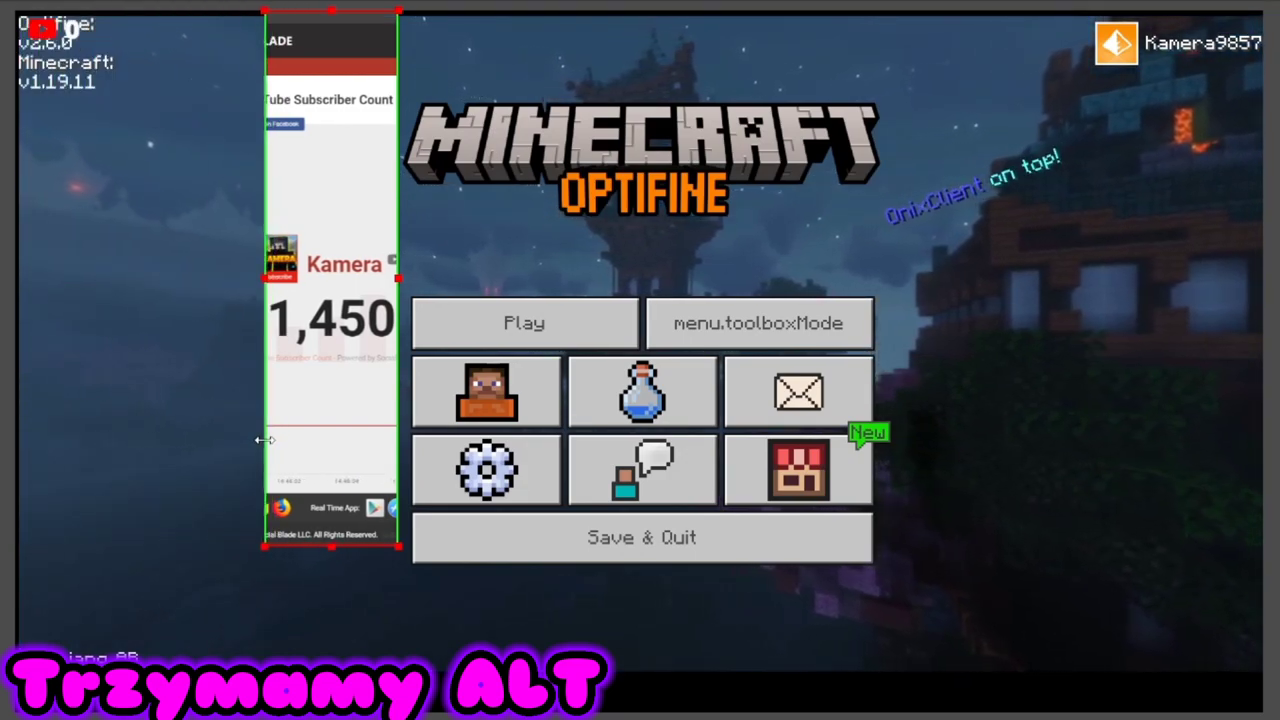
left_click_drag(318, 28, 328, 290)
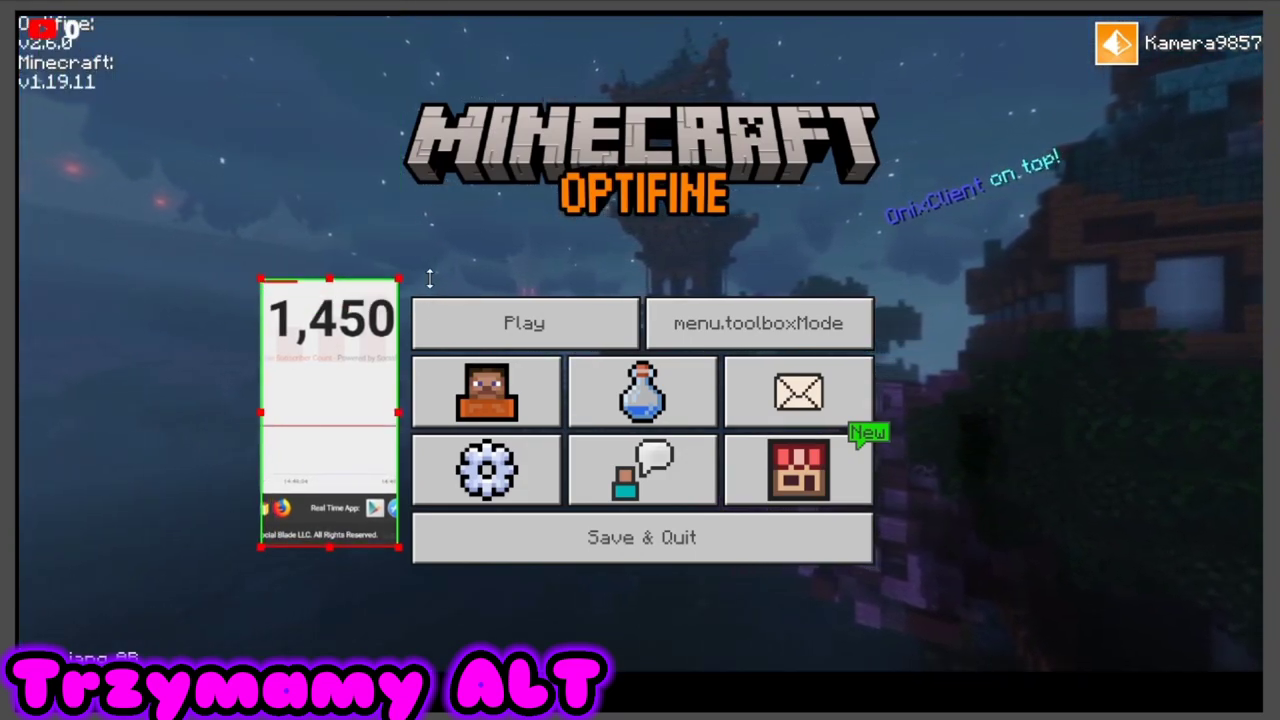
left_click_drag(398, 546, 401, 340)
Step: Make the 1,450 counter smaller and move it to the scene's top-right corner
left_click(513, 308)
left_click(507, 272)
left_click_drag(792, 380, 575, 298)
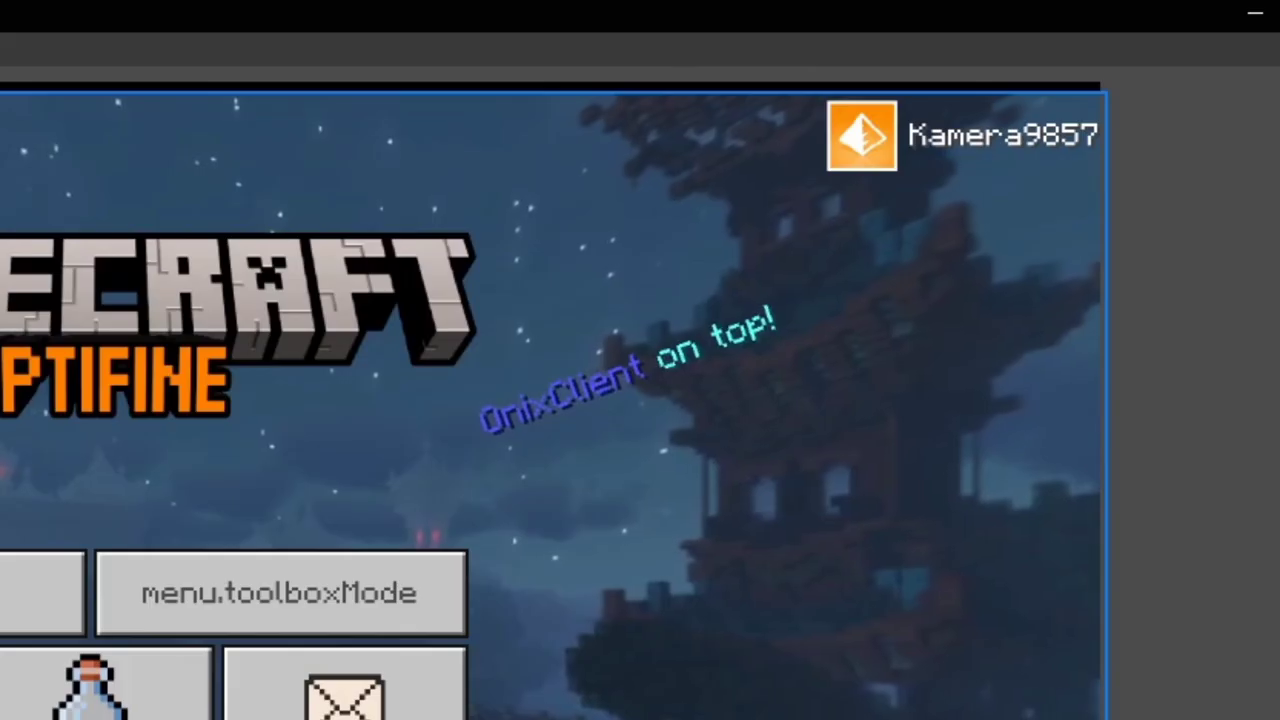
left_click_drag(0, 210, 1017, 118)
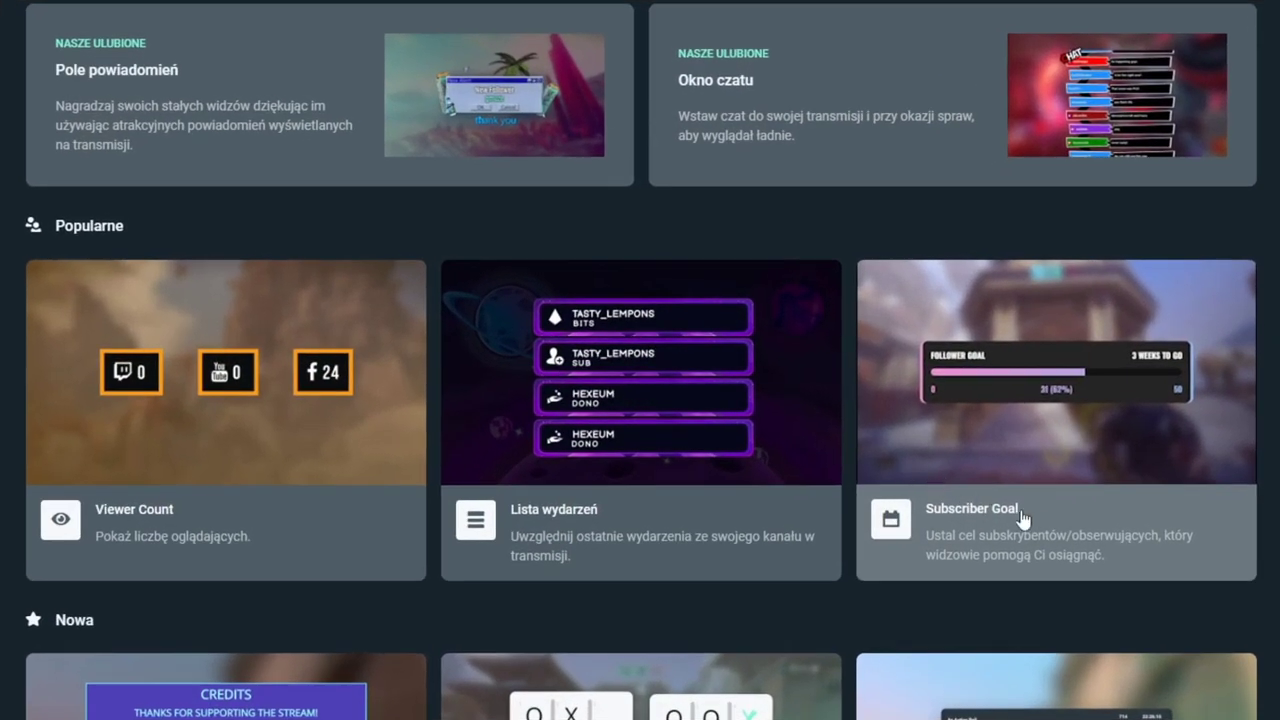
Step: Browse the Popularne, Nowa and Wszystko widgets, then fly forward in Minecraft's third-person view
scroll(1007, 517, "down", 3)
scroll(581, 460, "up", 2)
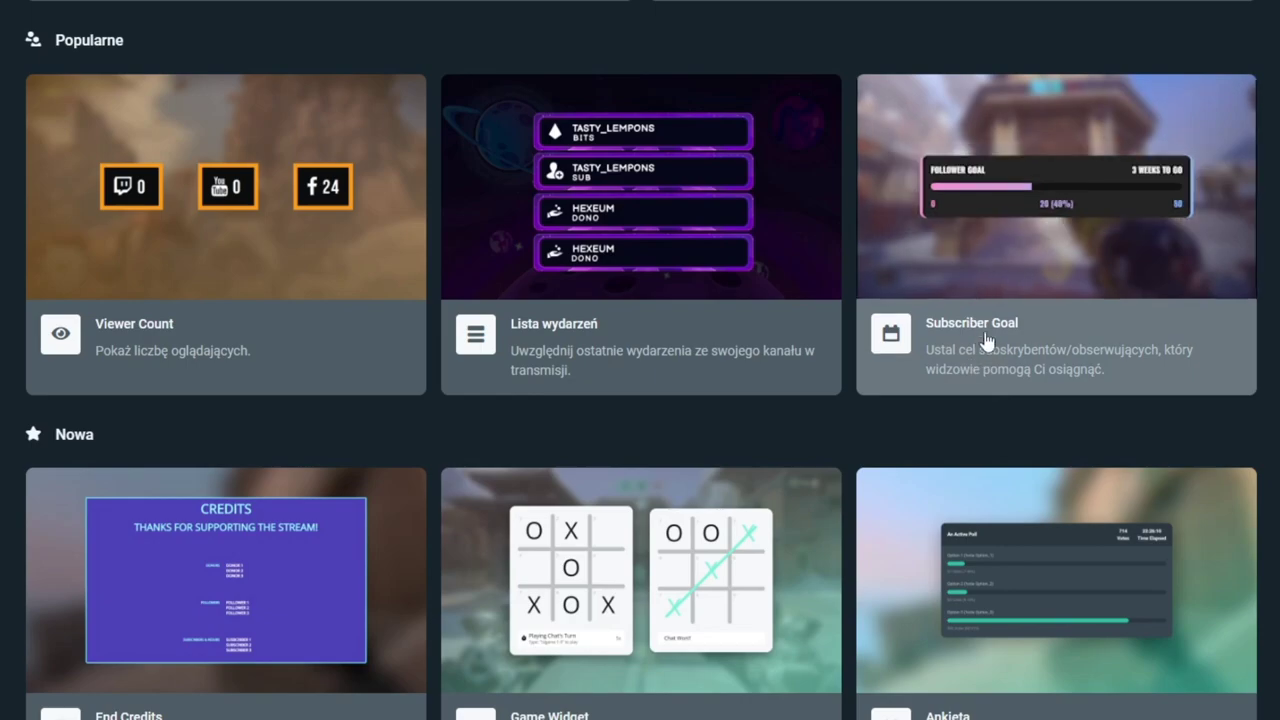
scroll(996, 350, "down", 3)
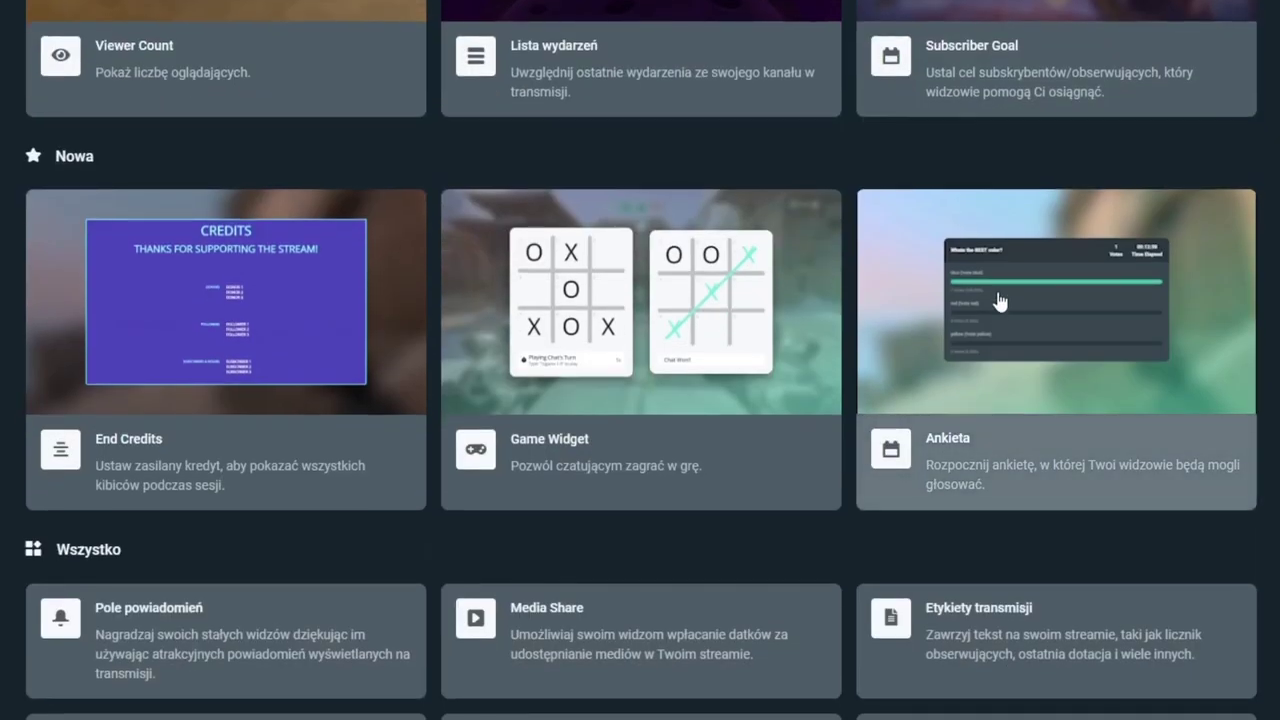
scroll(1000, 291, "down", 4)
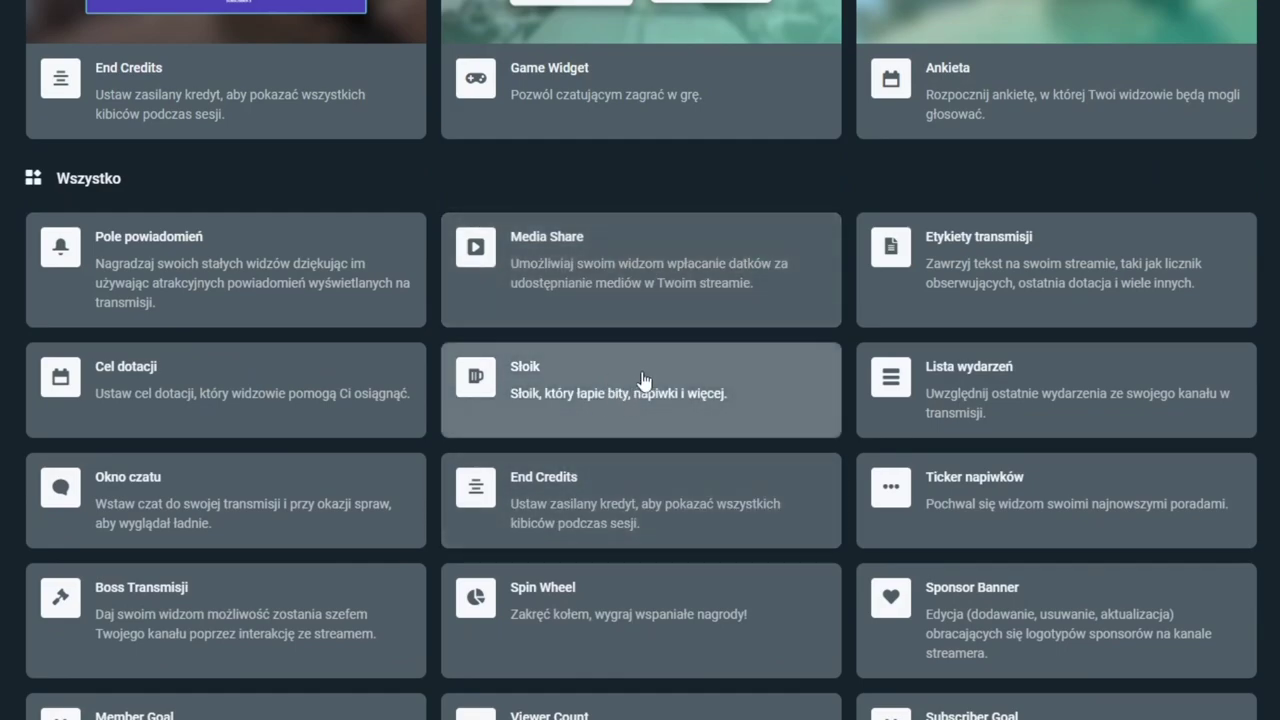
scroll(306, 444, "up", 3)
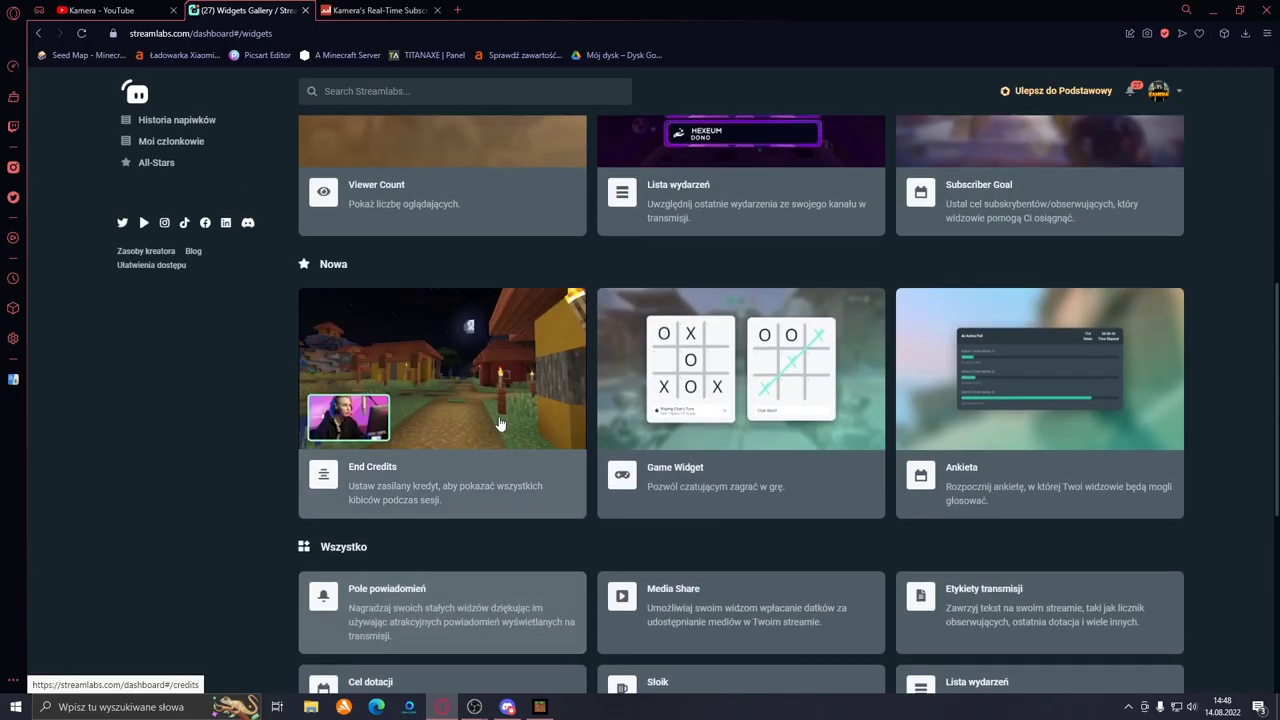
scroll(348, 479, "up", 1)
scroll(384, 413, "up", 3)
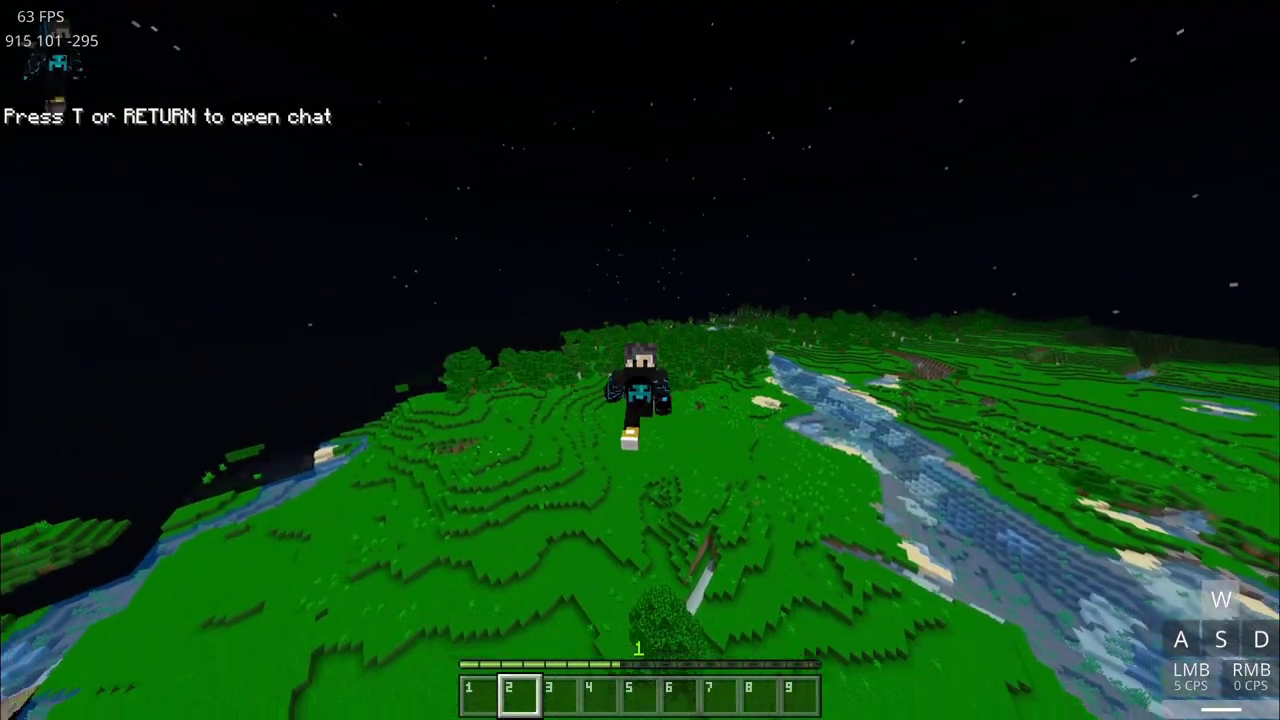
key("F5")
key("w")
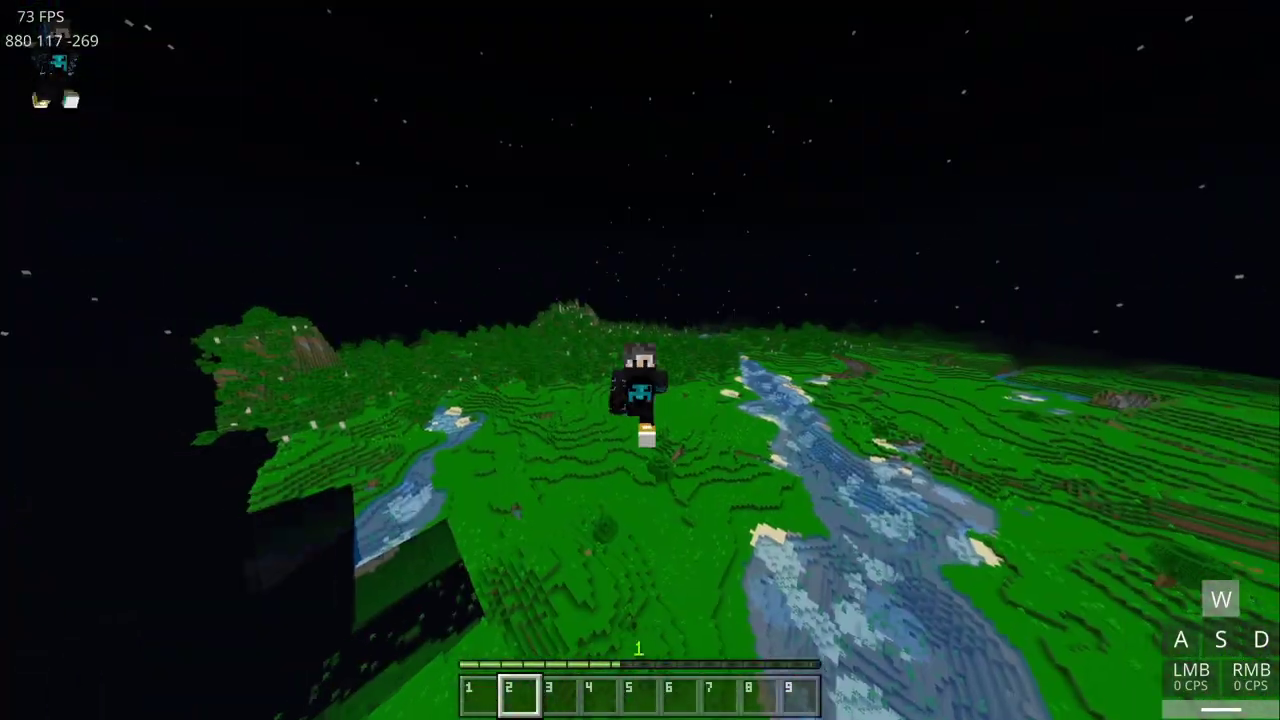